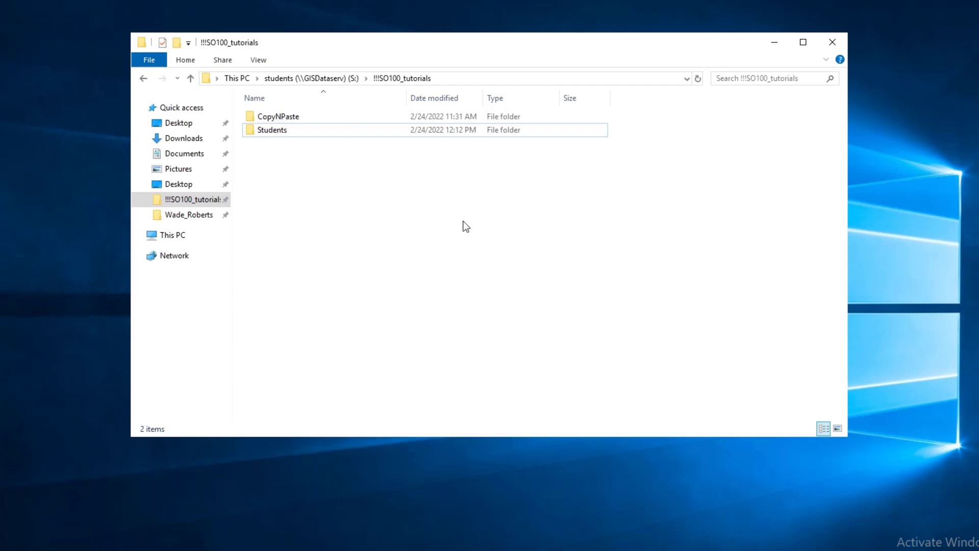
Step: Look inside CopyNPaste, then open Students and the student's own folder on the S: drive
left_click(296, 116)
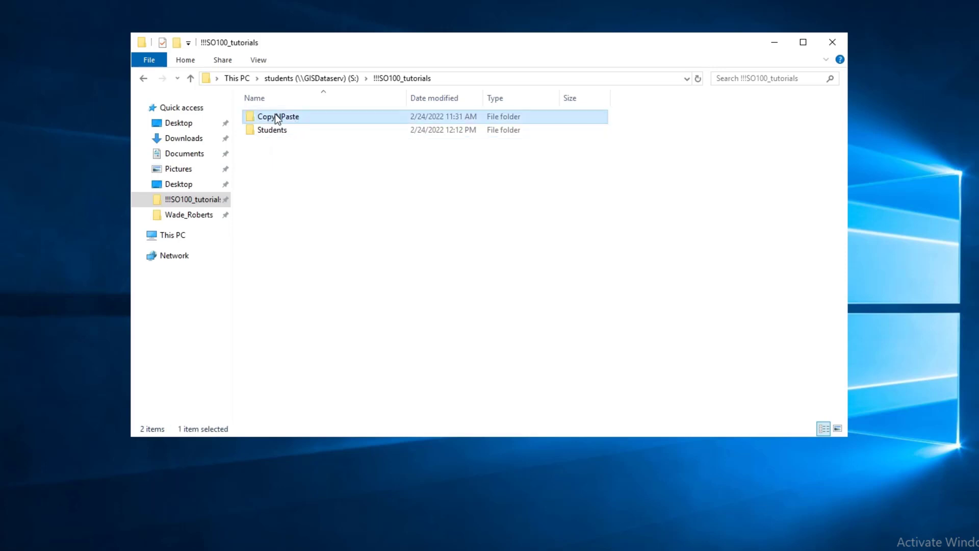
double_click(275, 116)
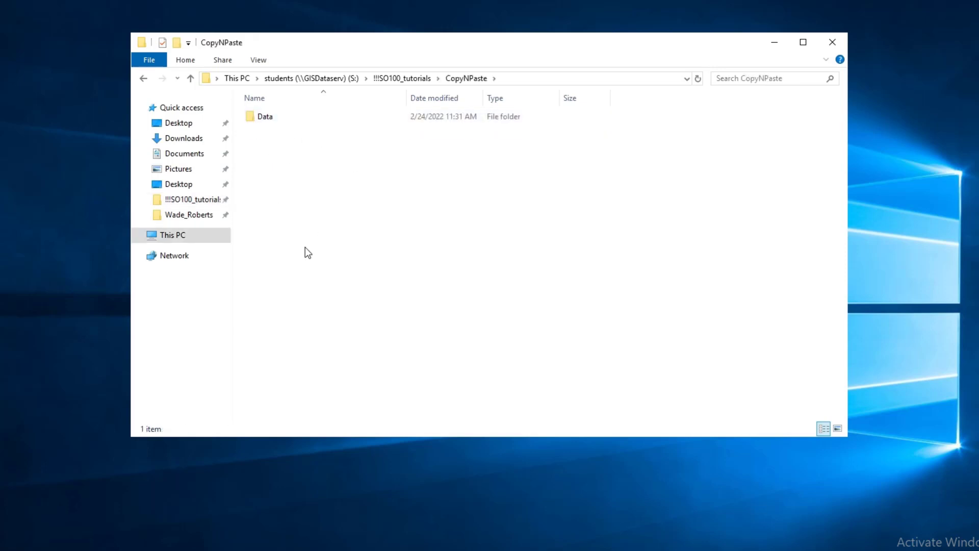
mouse_move(268, 118)
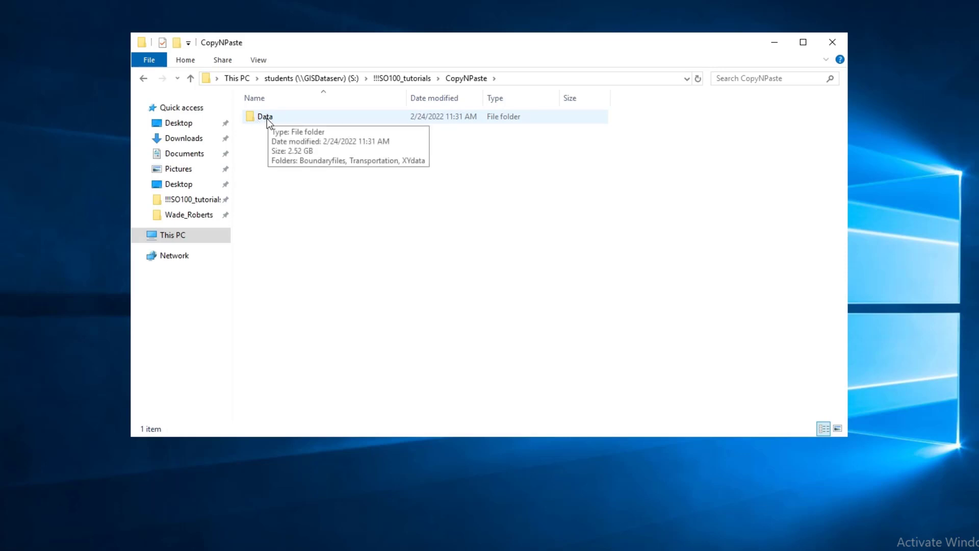
left_click(406, 79)
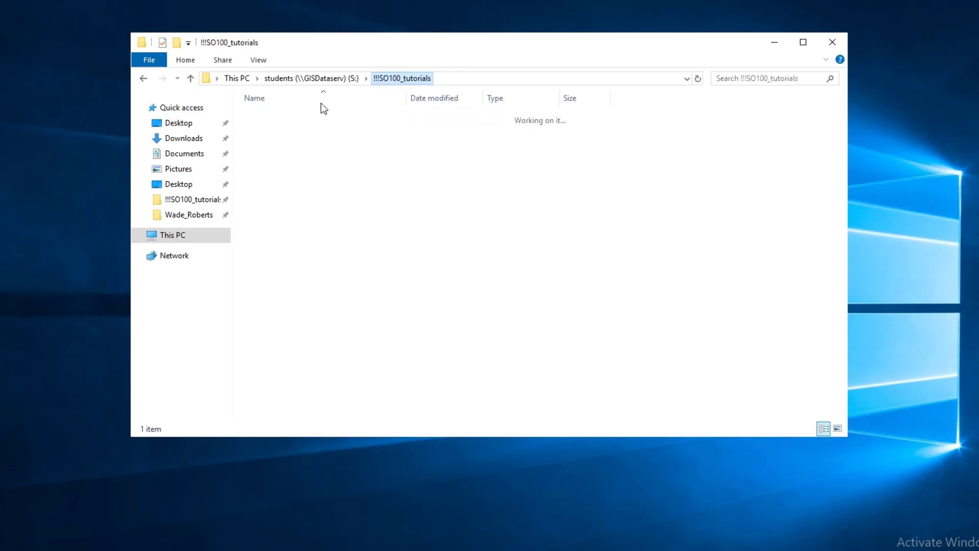
double_click(275, 132)
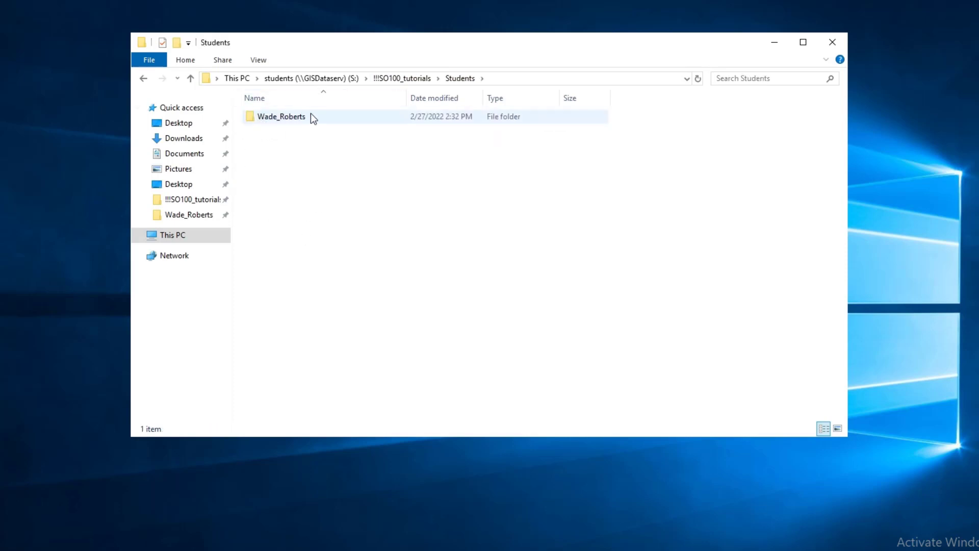
double_click(282, 121)
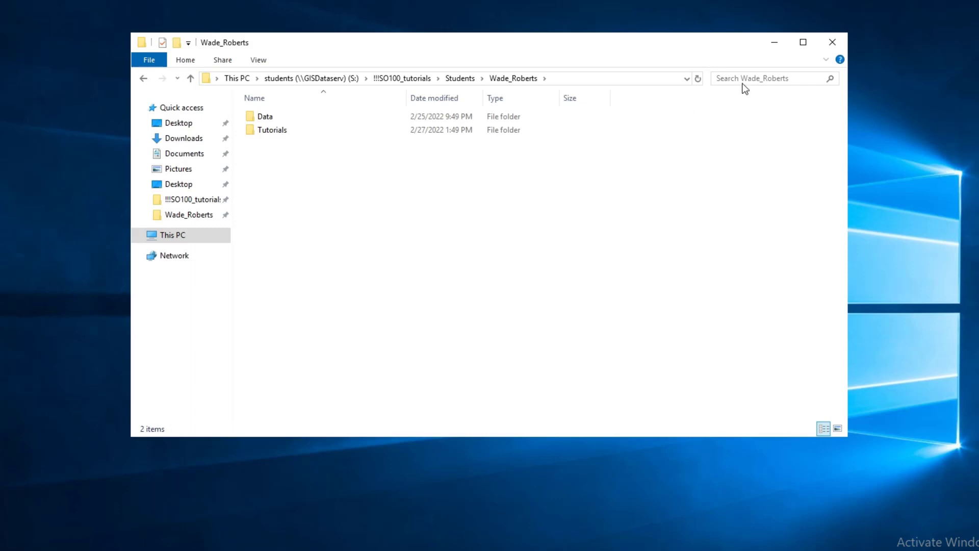
Step: Minimize File Explorer and bring up the ArcGIS Pro start page at the Map template
left_click(771, 45)
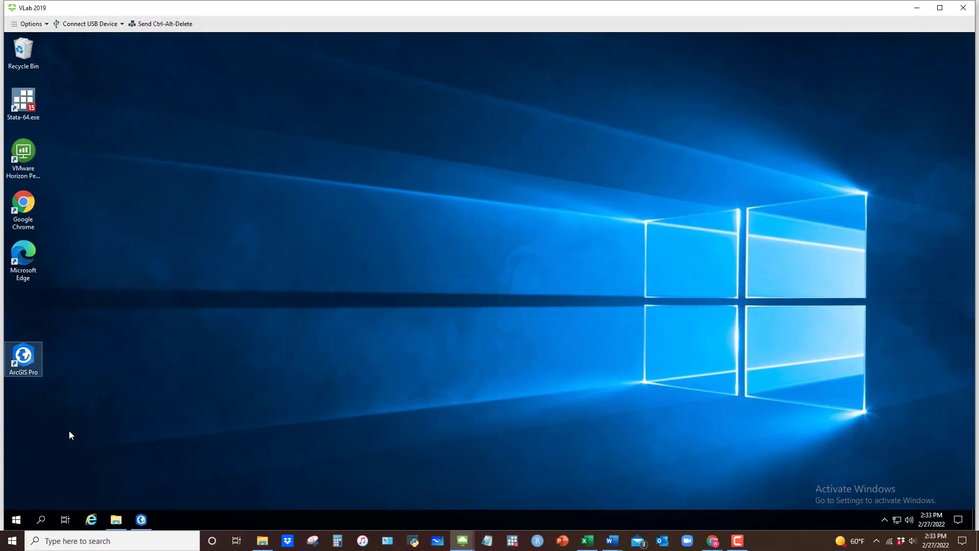
left_click(141, 519)
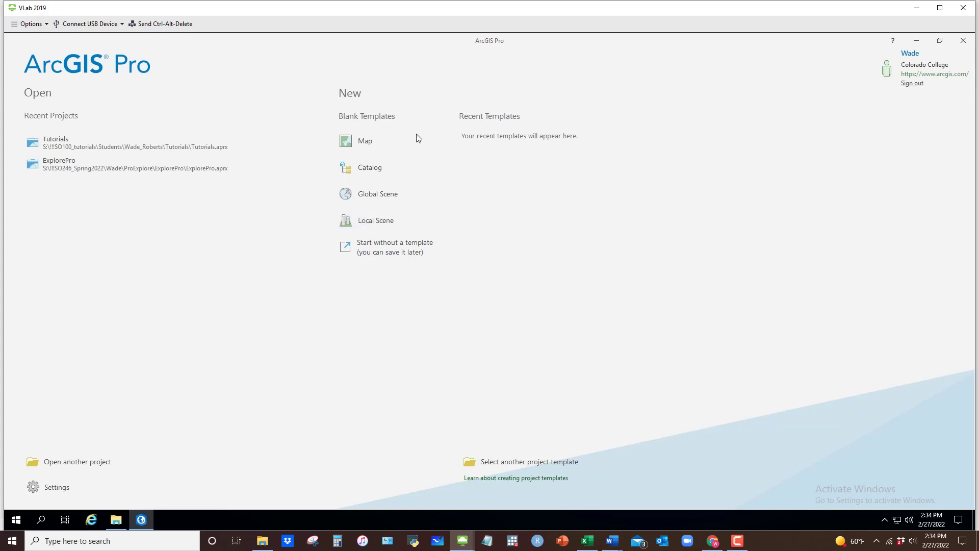
left_click(362, 140)
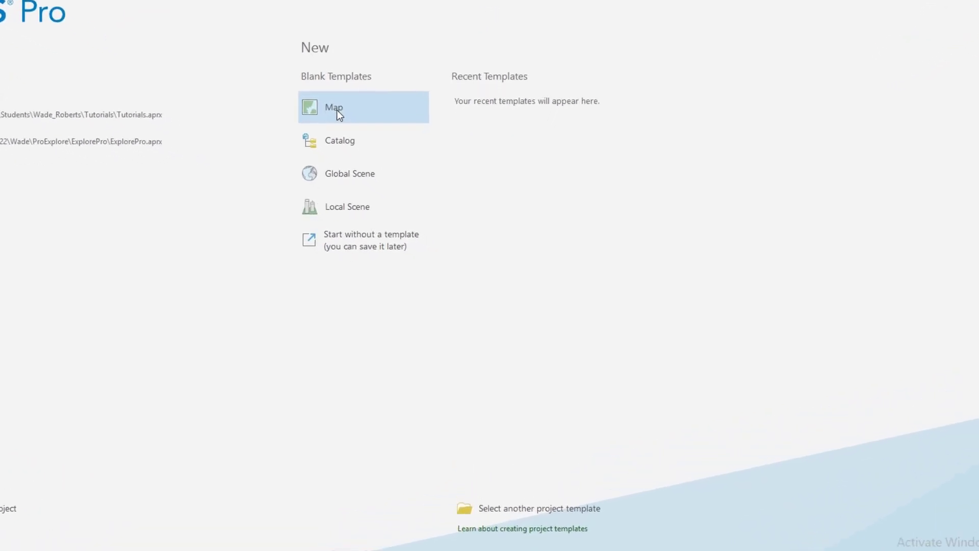
Step: Start a blank Map project named Play and browse to S:\!!!SO100_tutorials
left_click(337, 110)
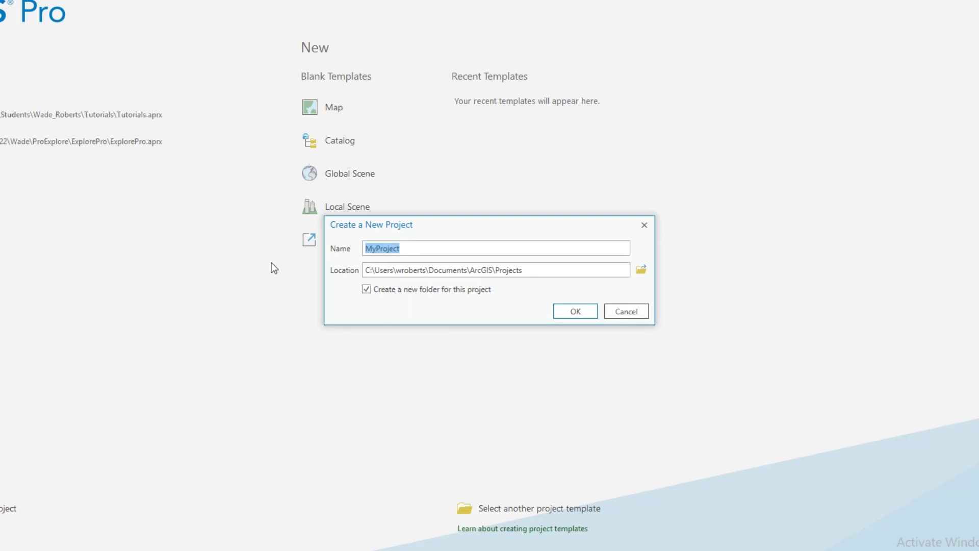
type("Play")
left_click(642, 270)
left_click(298, 323)
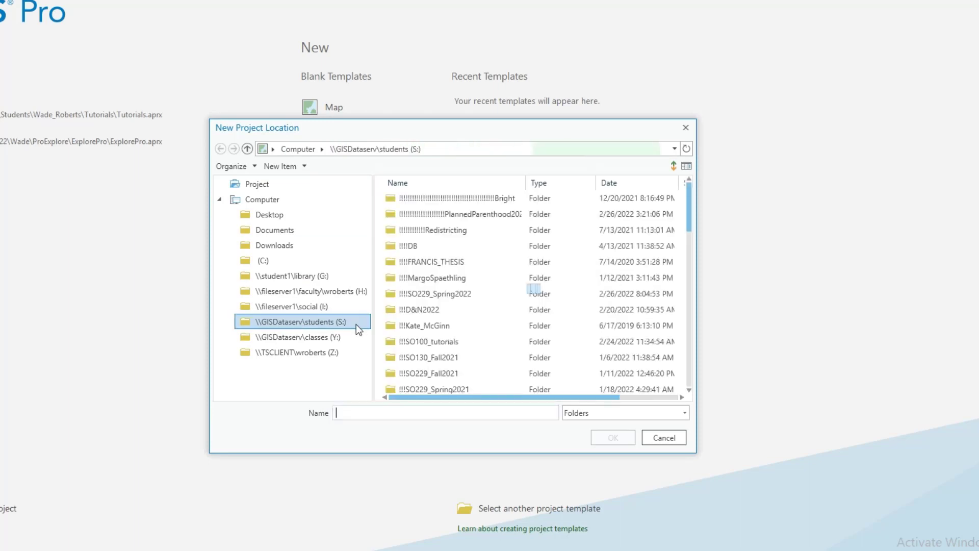
left_click(433, 375)
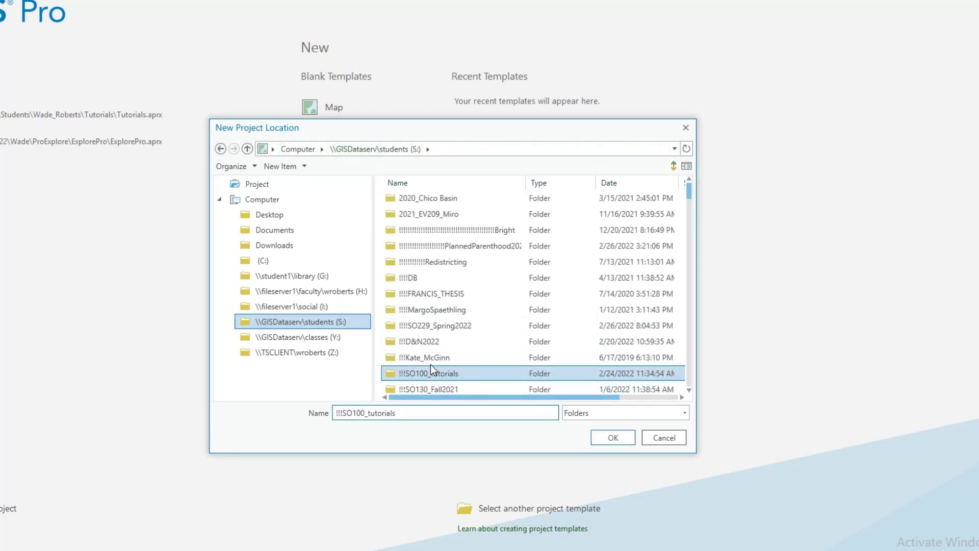
double_click(430, 364)
Step: Set the location to the student's folder under Students and create the Play project
left_click(412, 215)
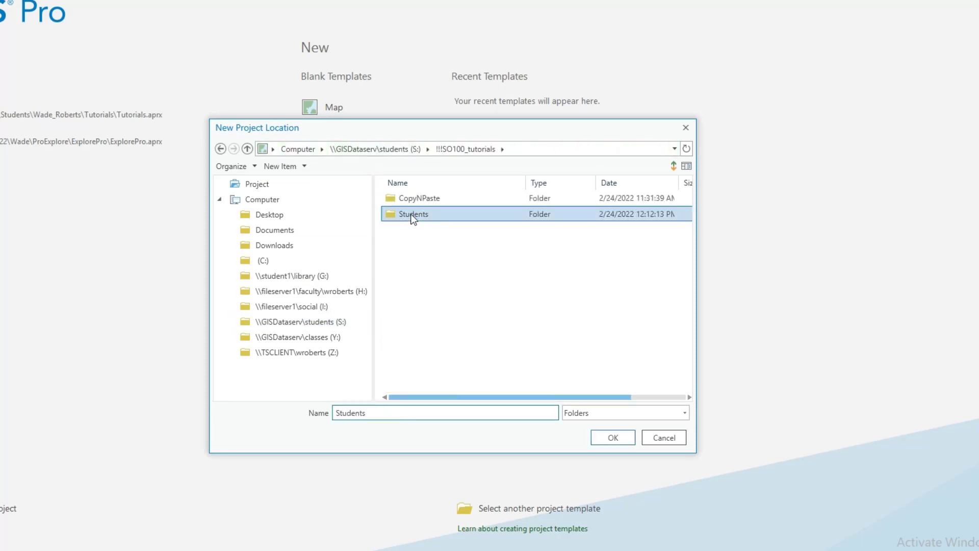
double_click(411, 214)
double_click(428, 199)
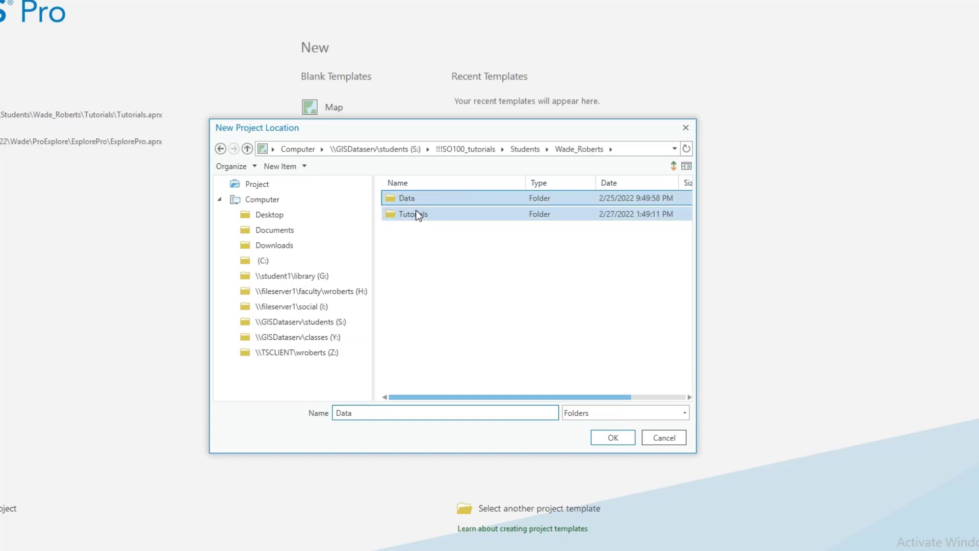
left_click(537, 151)
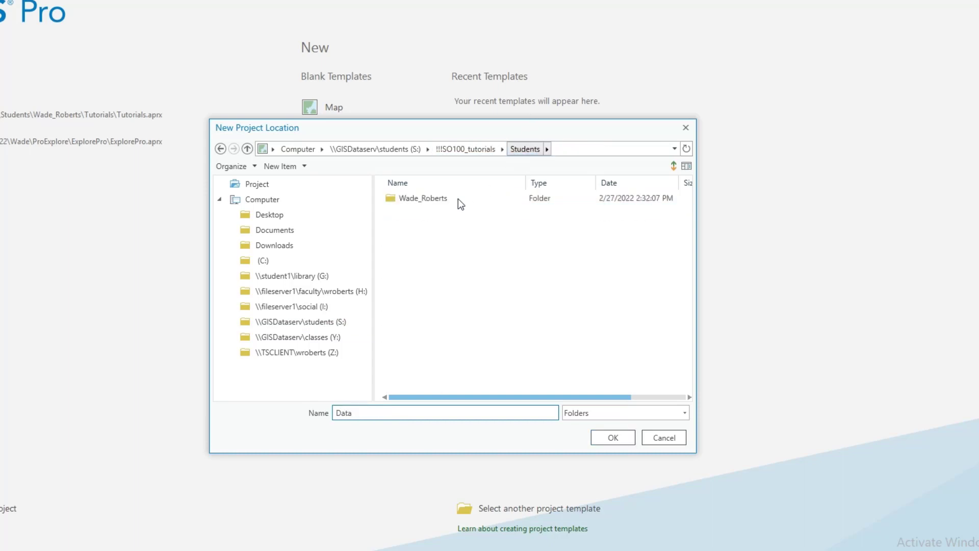
left_click(399, 202)
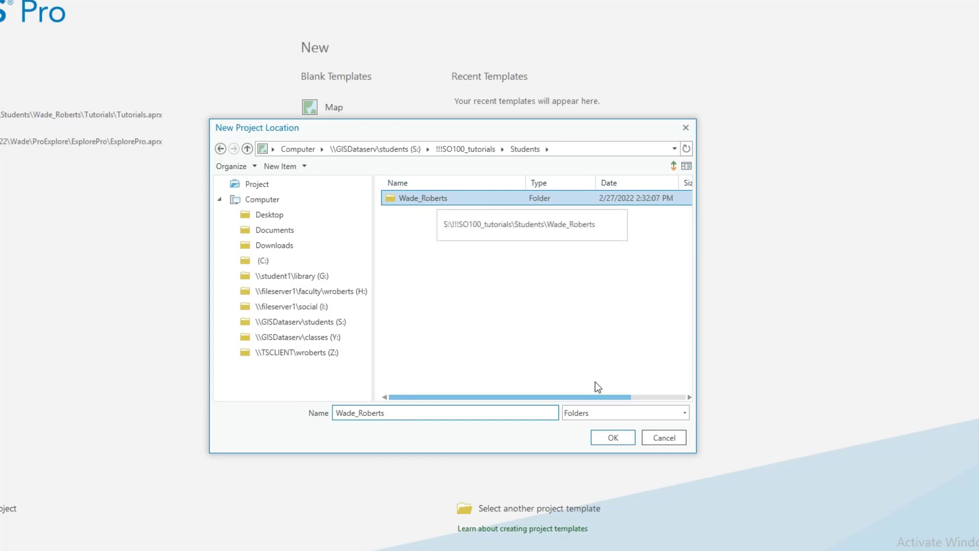
left_click(614, 438)
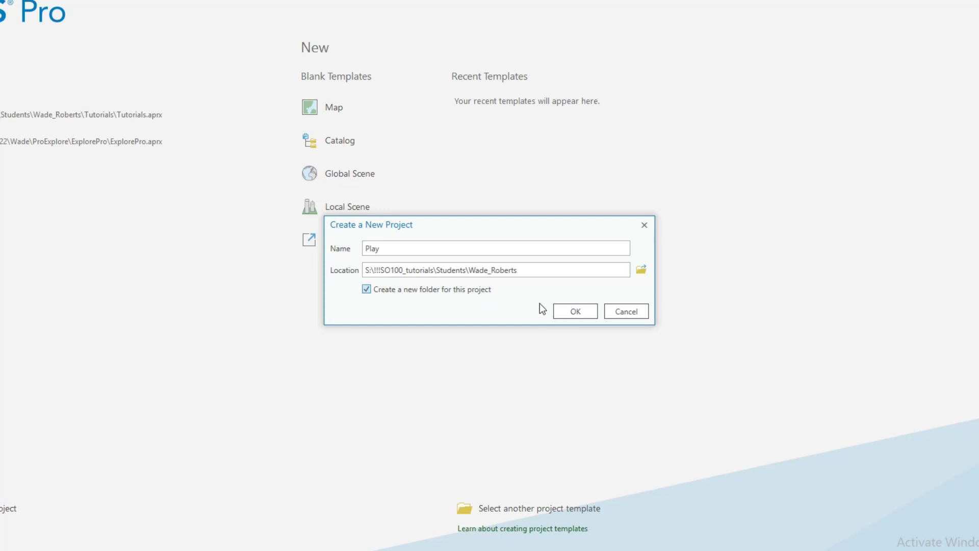
left_click(577, 312)
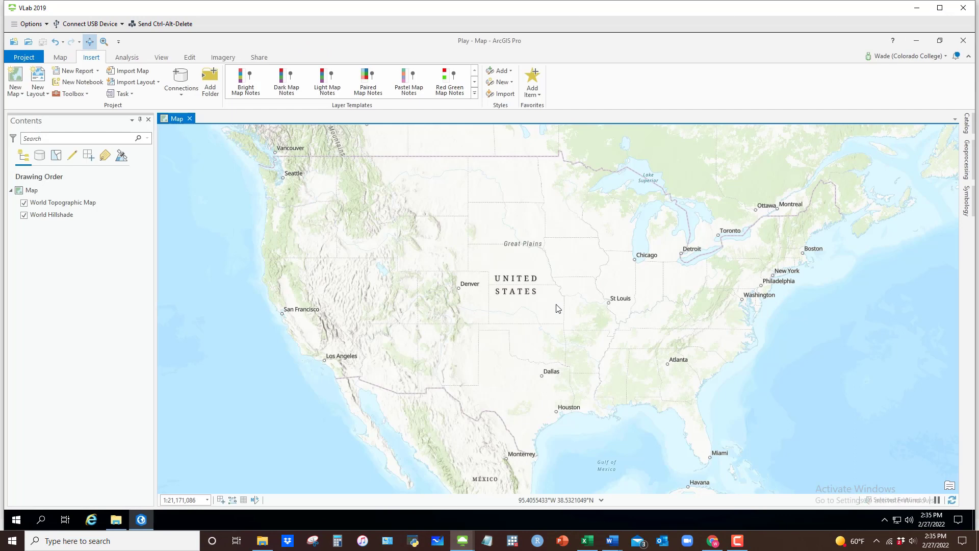
Step: Open the Play project folder and scroll through the files inside Play.gdb
left_click(122, 525)
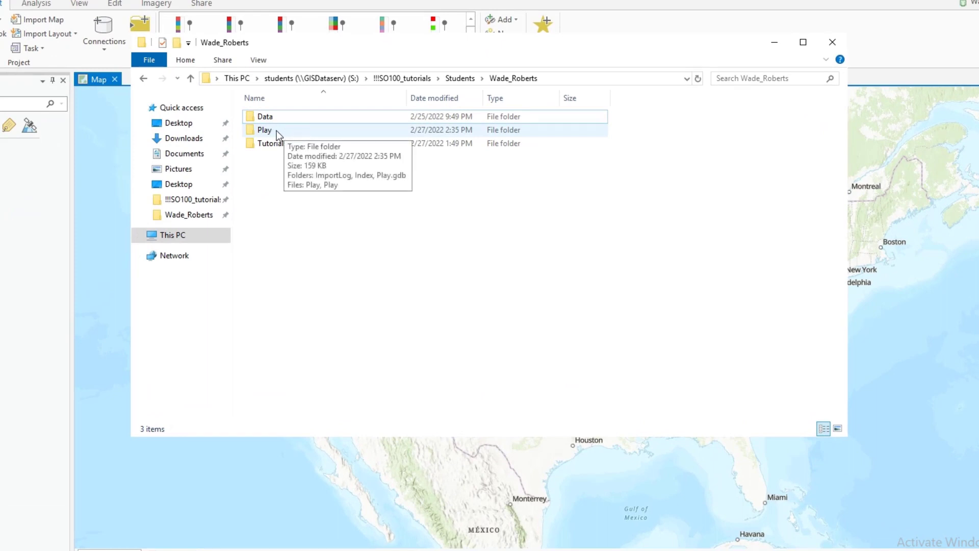
double_click(276, 131)
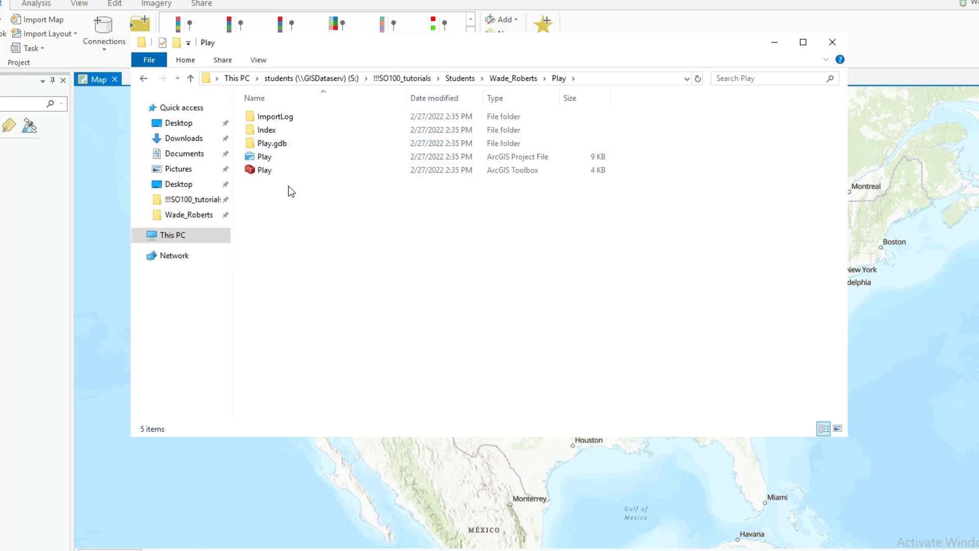
double_click(264, 145)
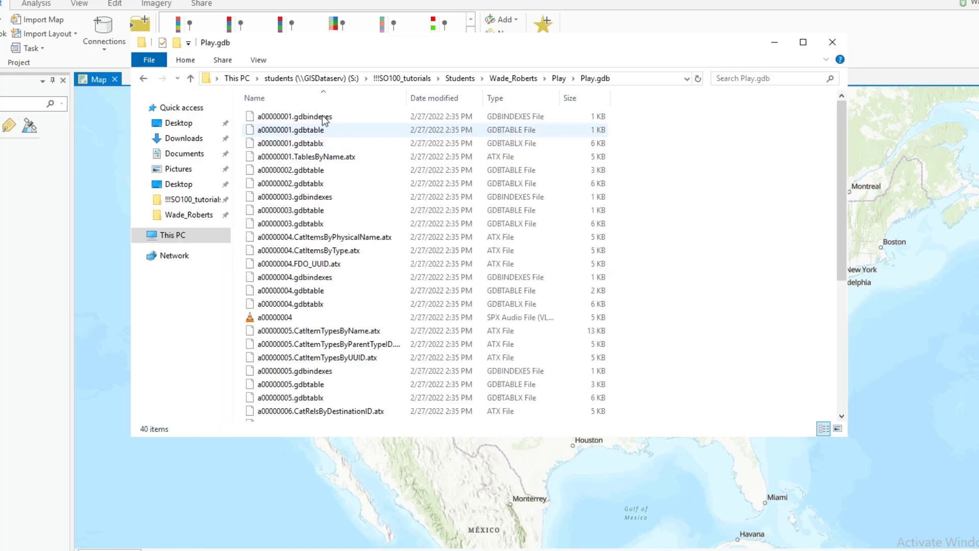
scroll(328, 228, "down", 5)
scroll(327, 228, "up", 6)
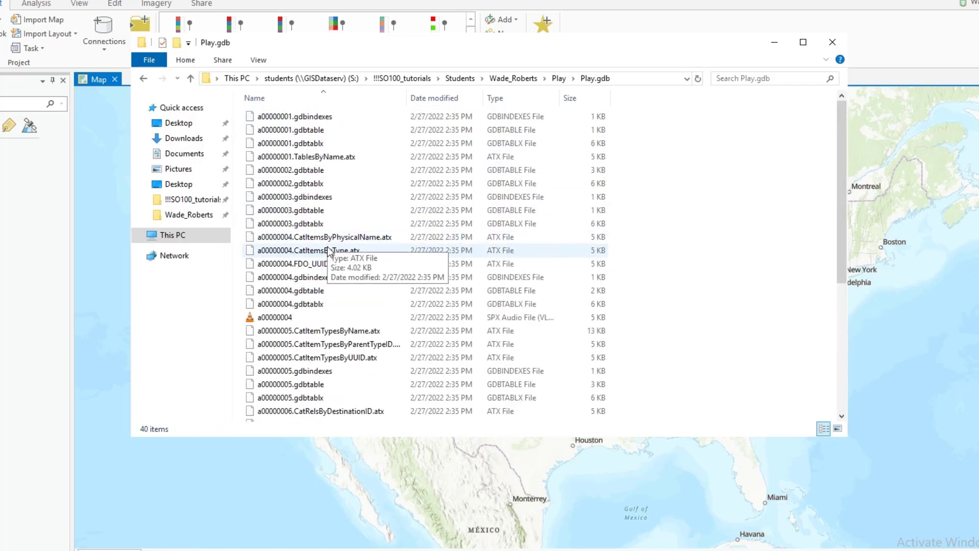
scroll(328, 252, "down", 5)
scroll(327, 252, "up", 6)
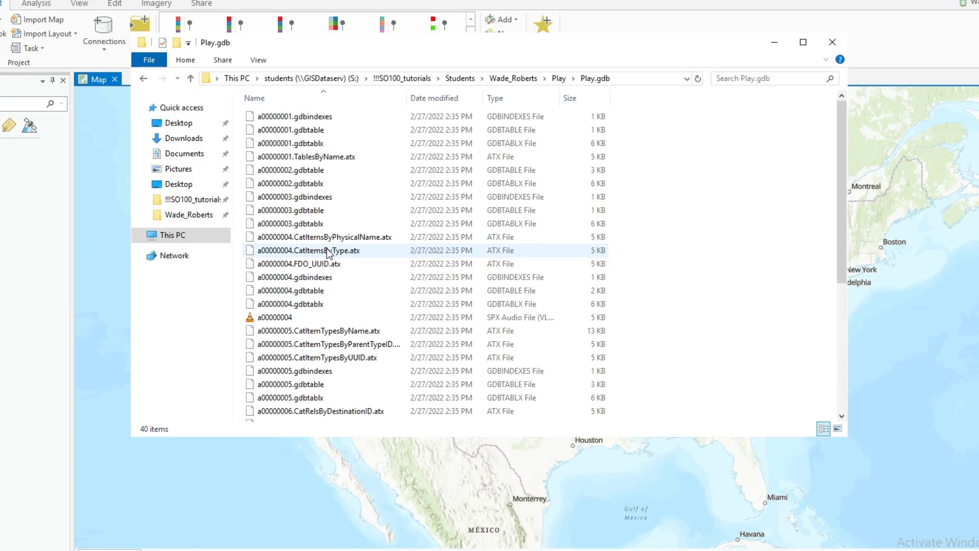
Step: Return to the Play folder, deselect Play.gdb, and minimize File Explorer
left_click(143, 78)
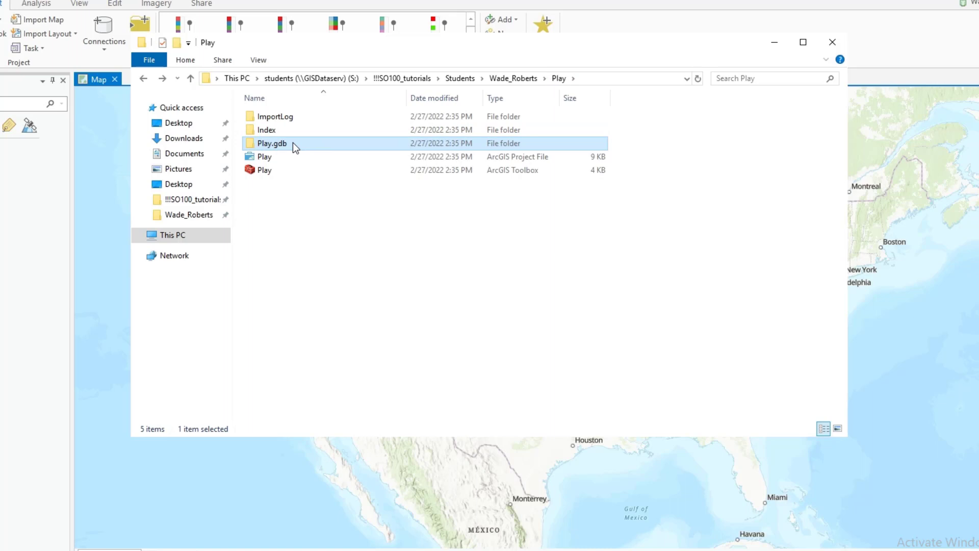
mouse_move(284, 145)
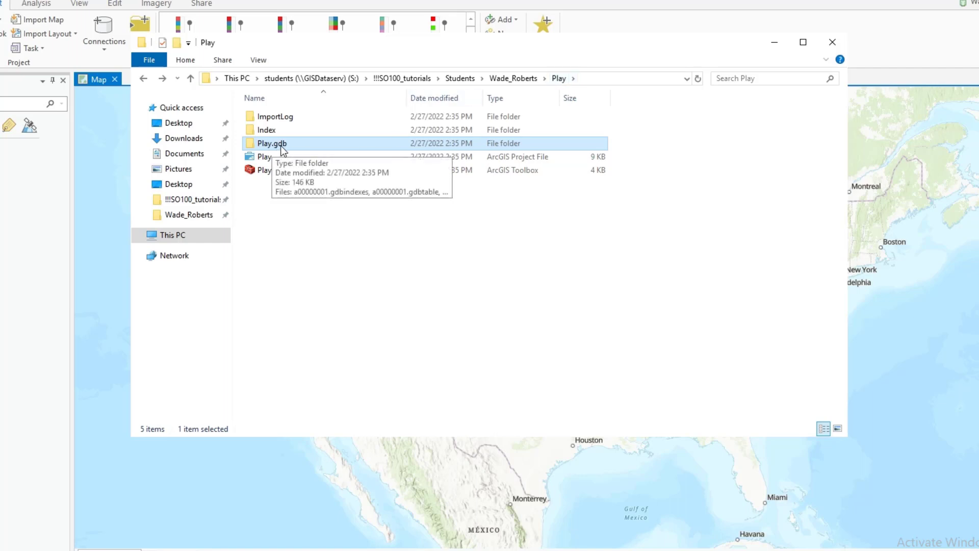
left_click(294, 218)
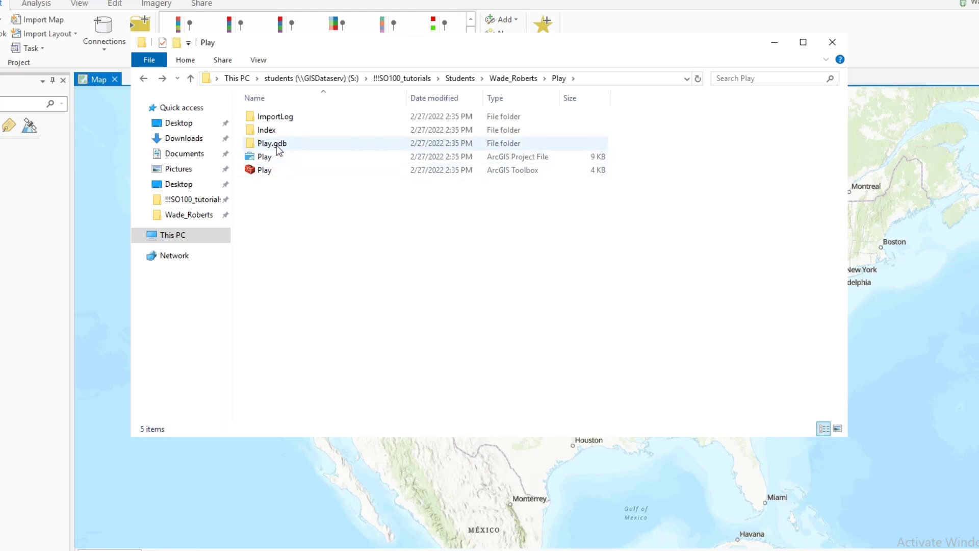
left_click(773, 42)
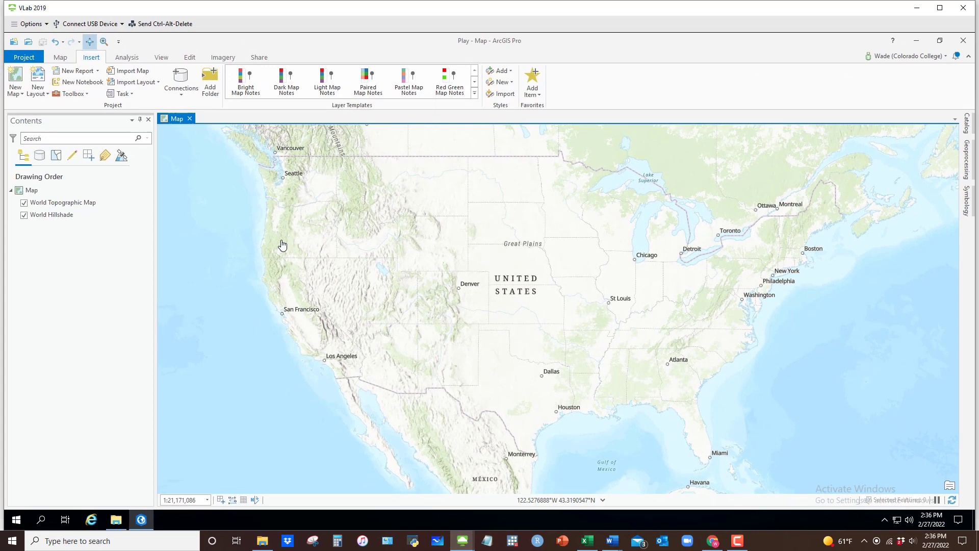
Step: Toggle the Catalog and Geoprocessing side panes open and closed
left_click(971, 127)
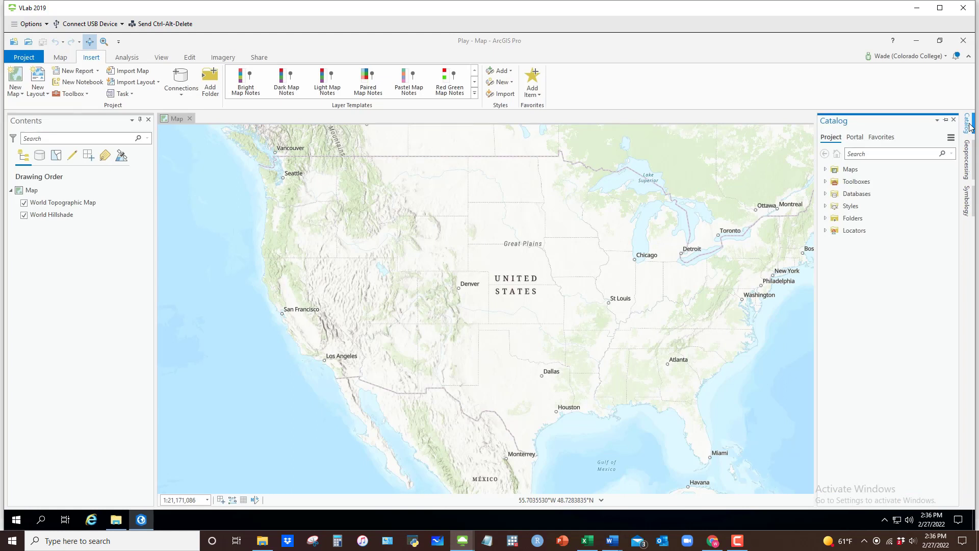
left_click(971, 127)
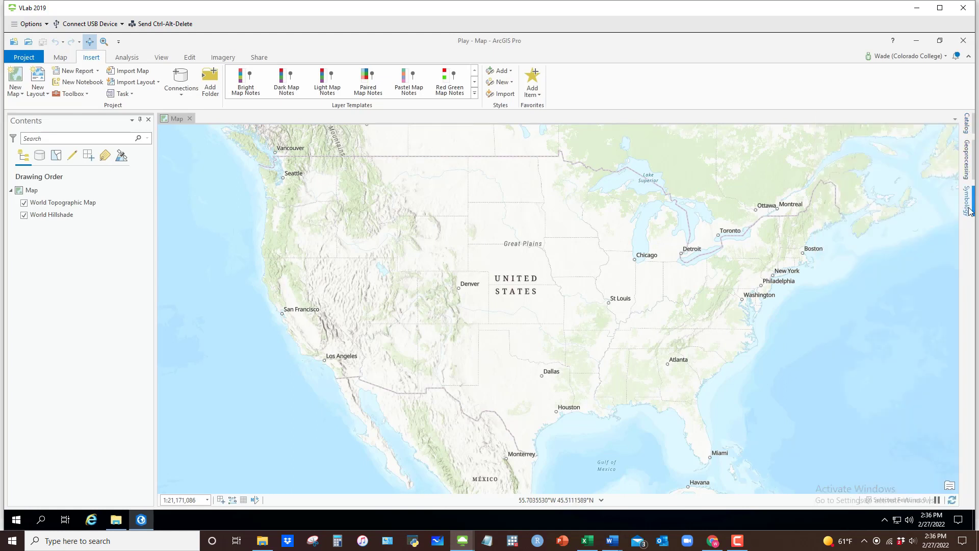
left_click(969, 129)
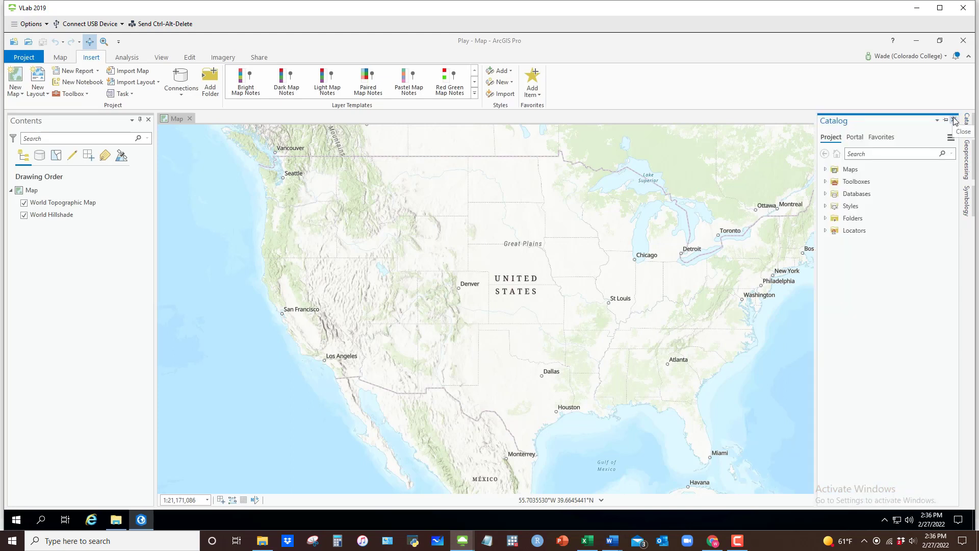
left_click(954, 120)
left_click(965, 130)
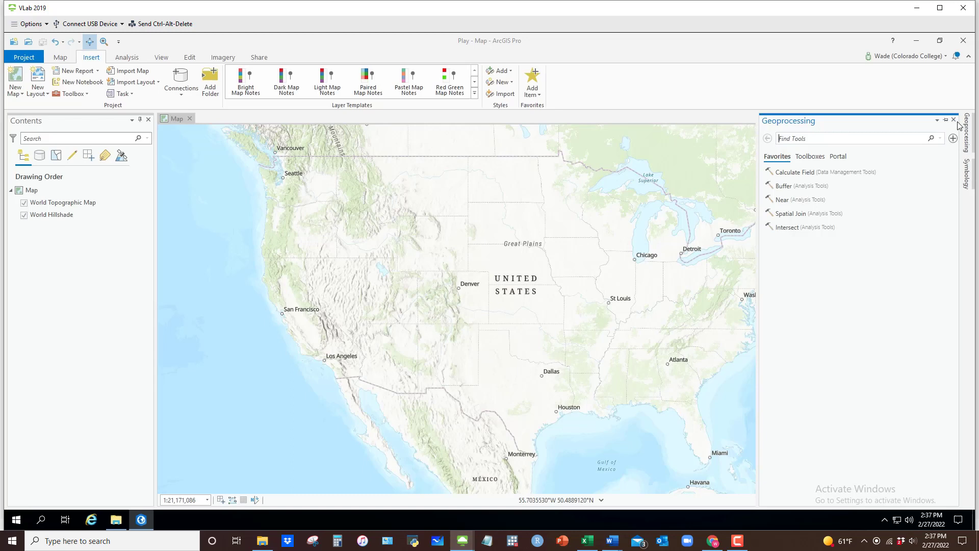
left_click(954, 120)
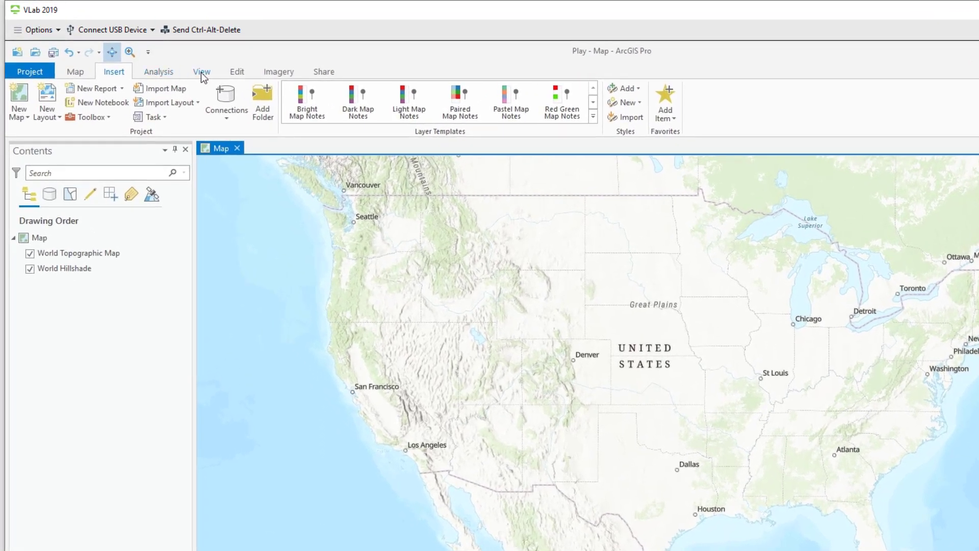
Step: Open Catalog and Geoprocessing from the View tab, auto-hide Geoprocessing, and reopen Catalog
left_click(202, 72)
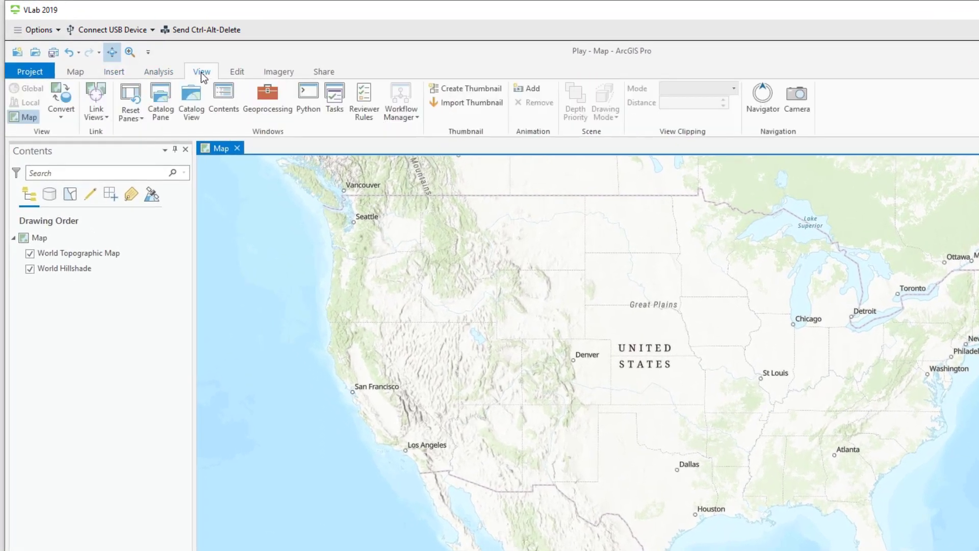
left_click(161, 103)
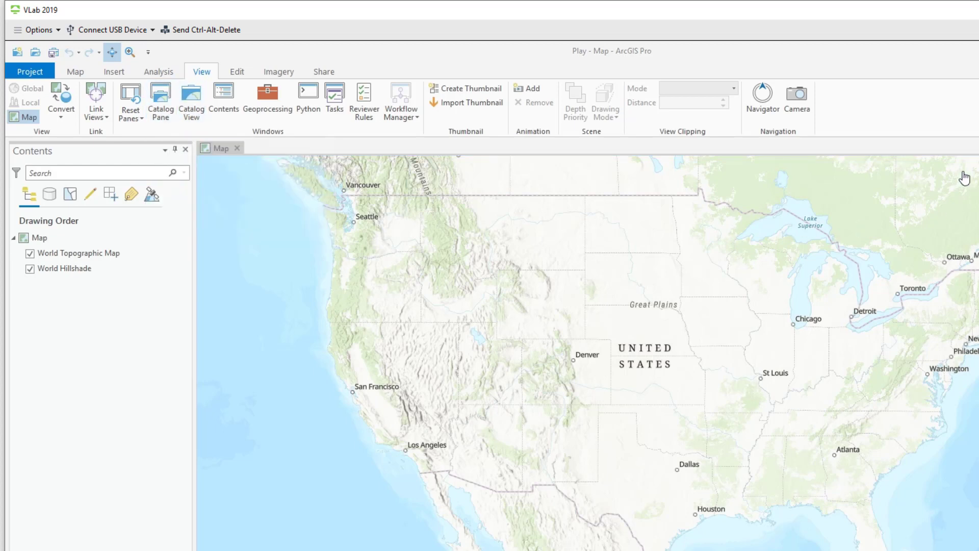
left_click(268, 98)
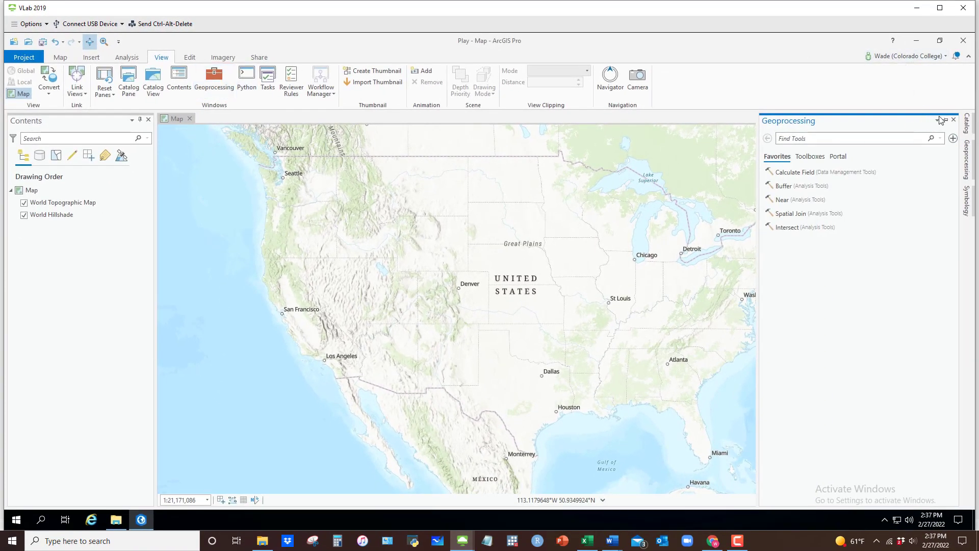
left_click(949, 125)
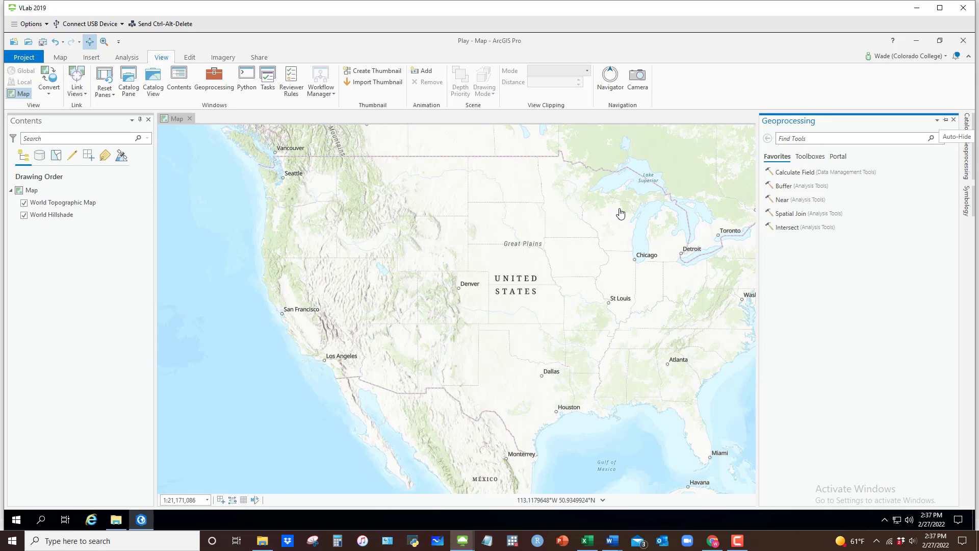
left_click(970, 130)
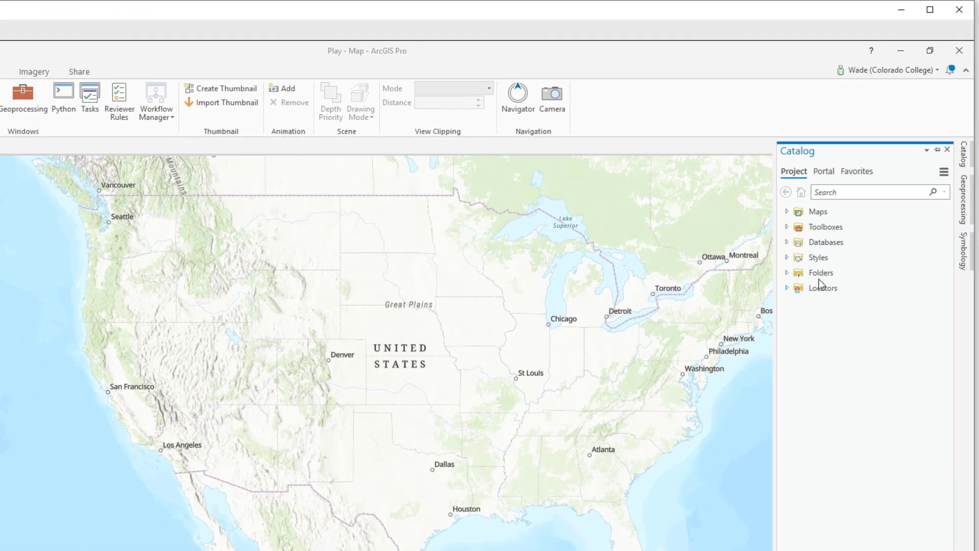
Step: Add a Folders connection to the Data folder in S:\!!!SO100_tutorials\Students\<student folder>
left_click(788, 273)
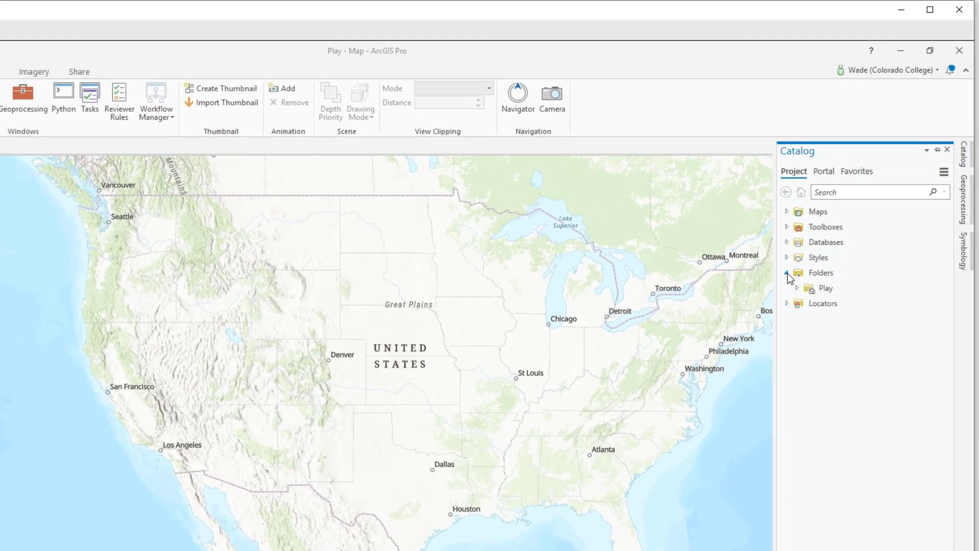
right_click(824, 274)
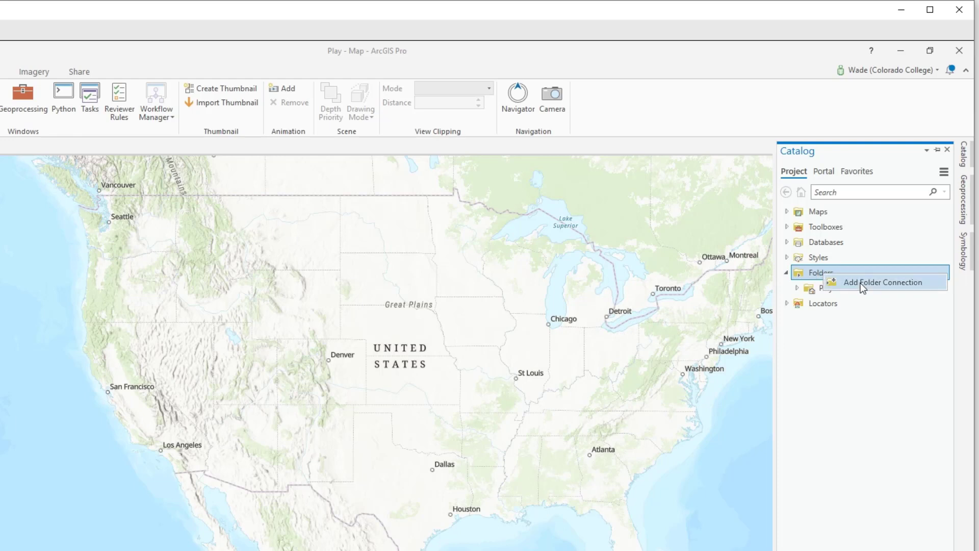
left_click(860, 283)
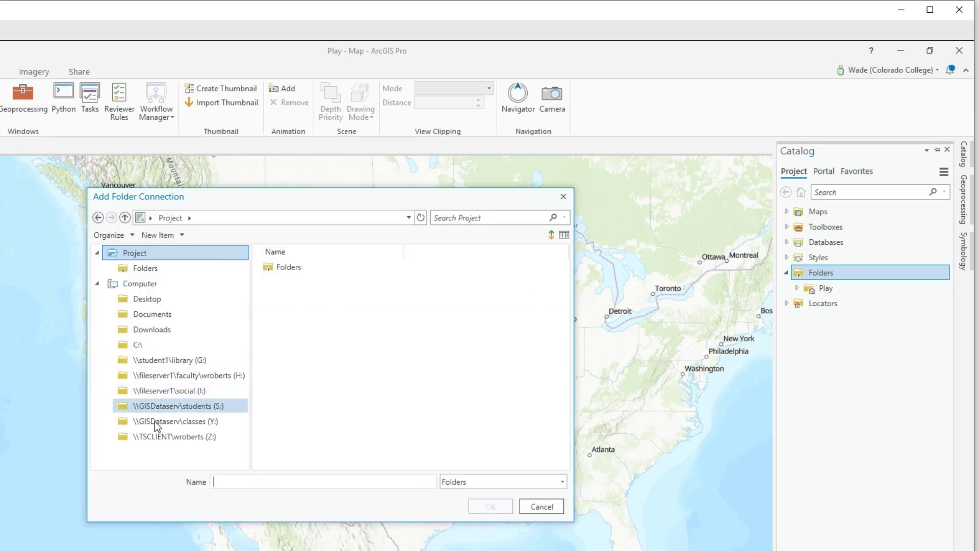
left_click(168, 407)
left_click(321, 459)
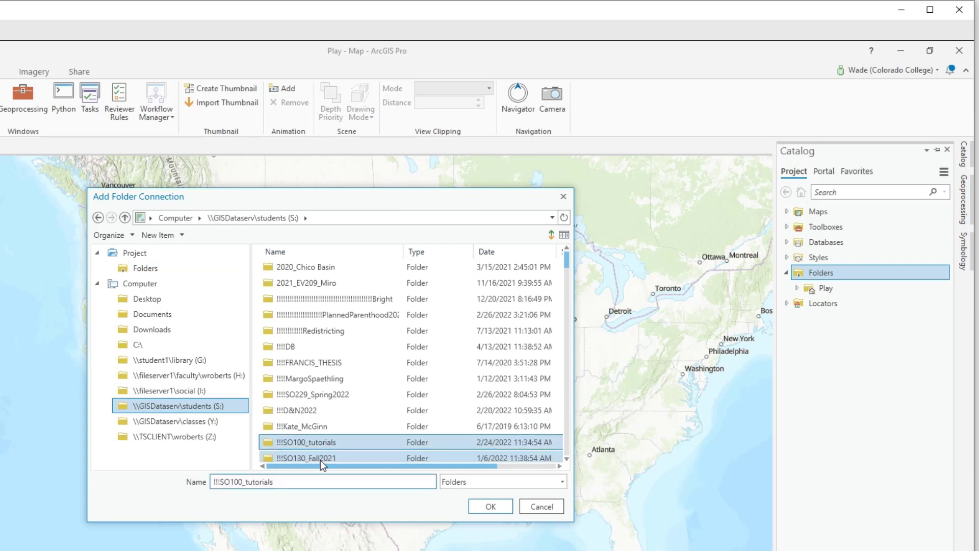
double_click(320, 443)
left_click(290, 283)
double_click(291, 283)
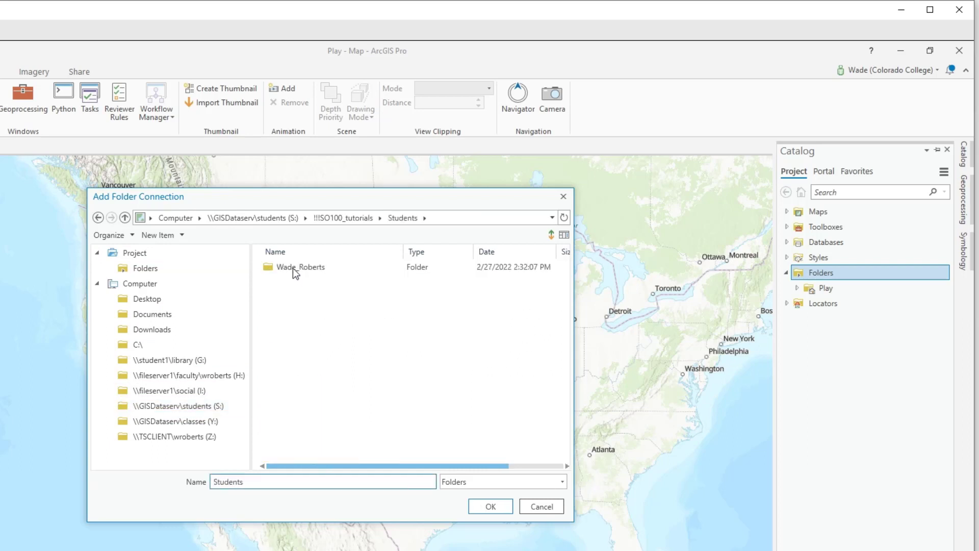
left_click(292, 266)
double_click(292, 267)
left_click(283, 282)
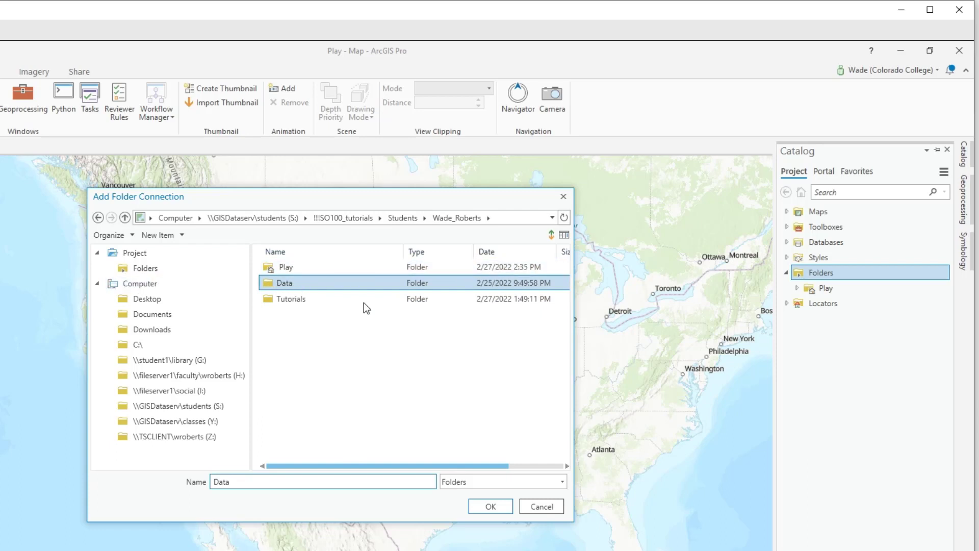
left_click(491, 506)
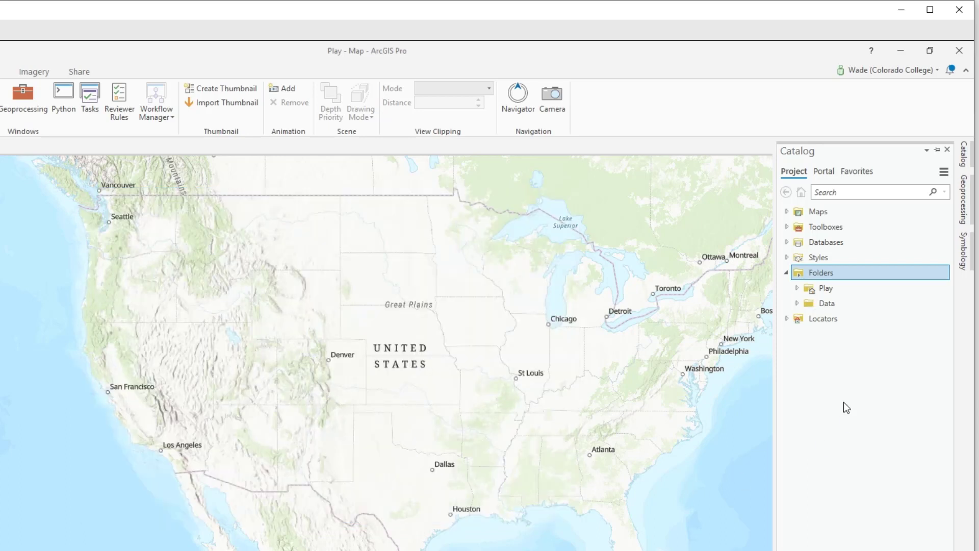
left_click(798, 304)
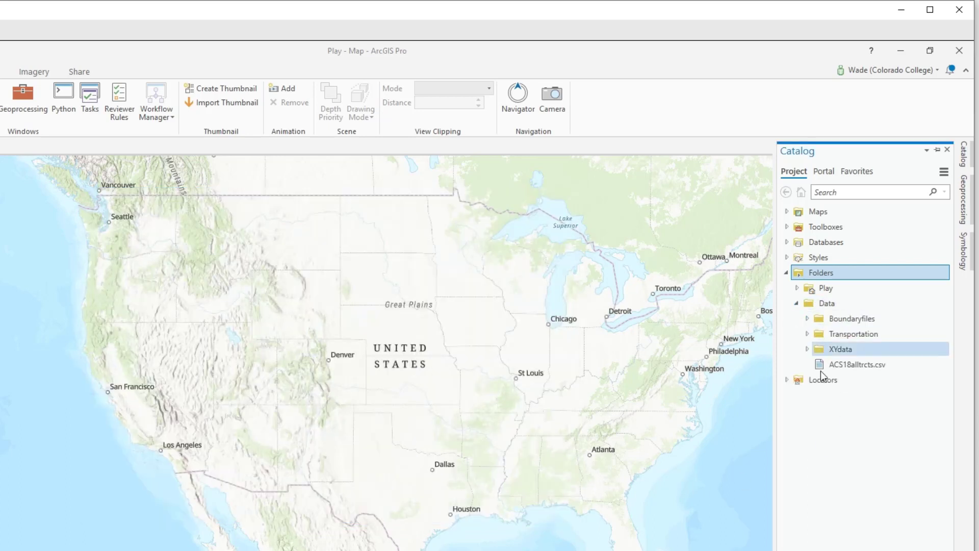
left_click(807, 319)
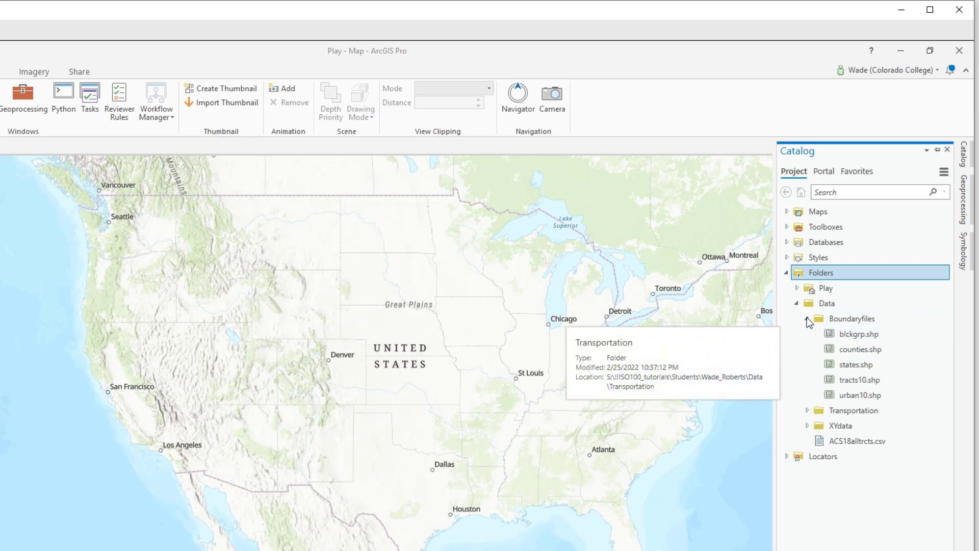
left_click(856, 350)
left_click_drag(856, 350, 471, 326)
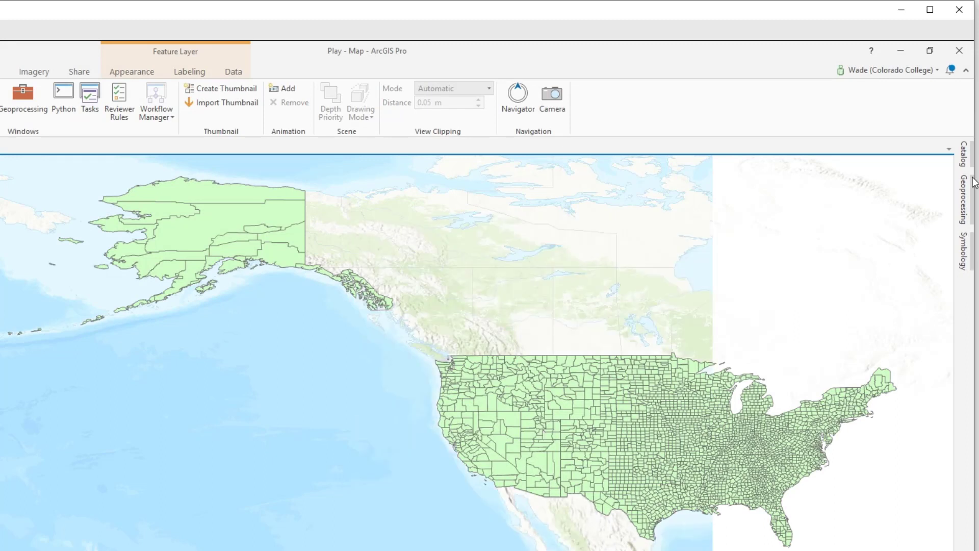
left_click(972, 194)
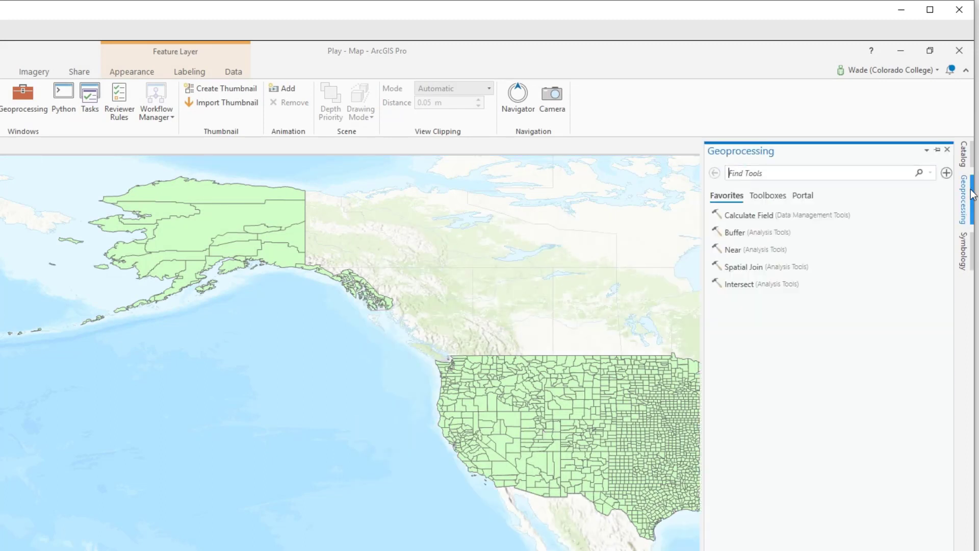
left_click(972, 194)
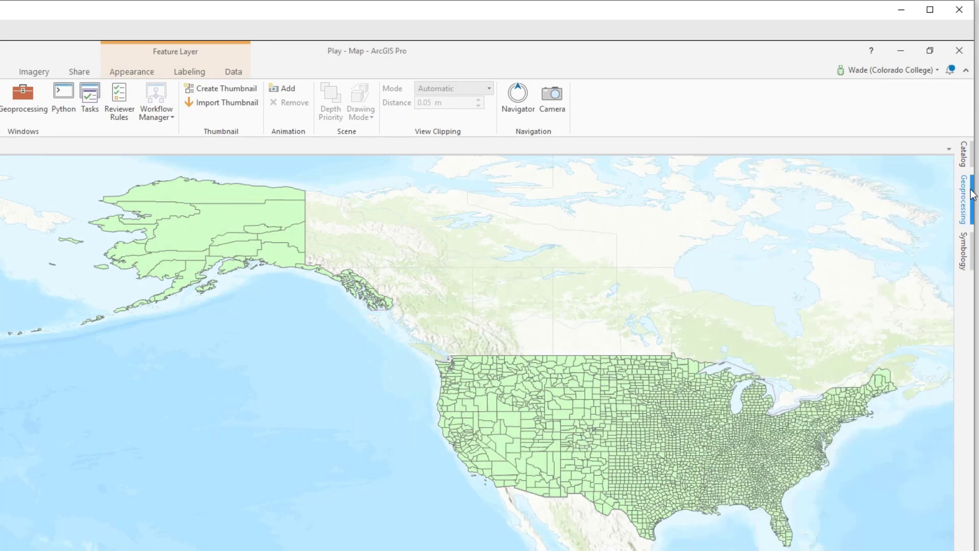
left_click(971, 262)
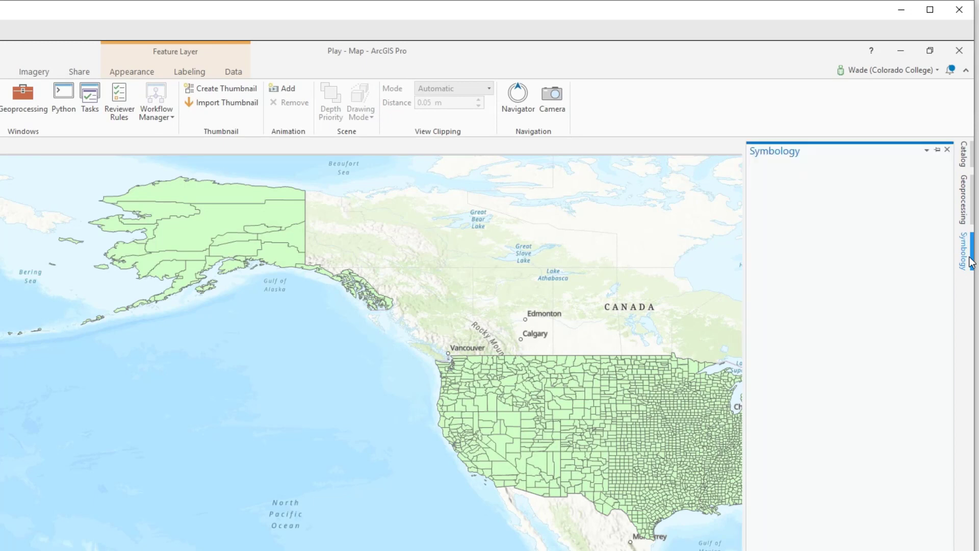
left_click(970, 262)
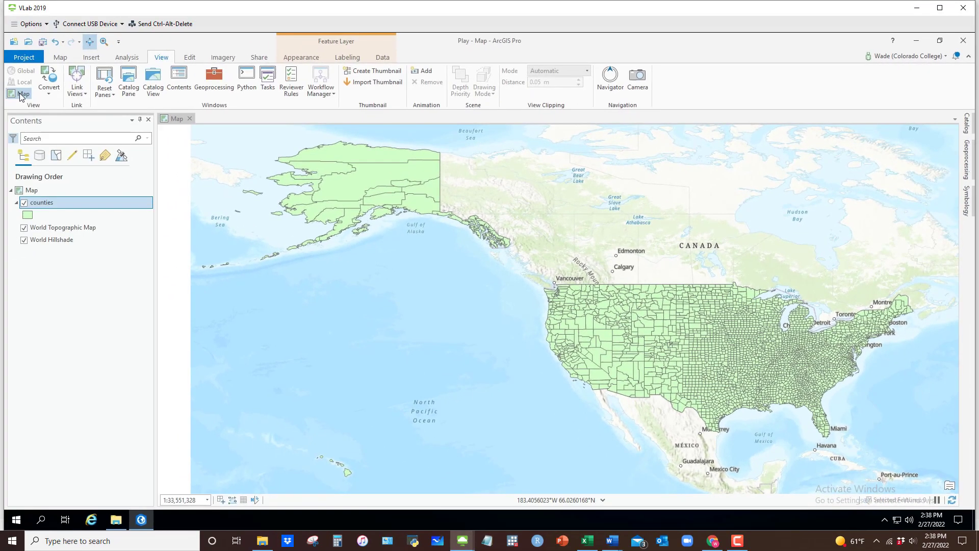
Step: Tour the Map, Insert, Analysis and View ribbon tabs, ending on Map
left_click(61, 59)
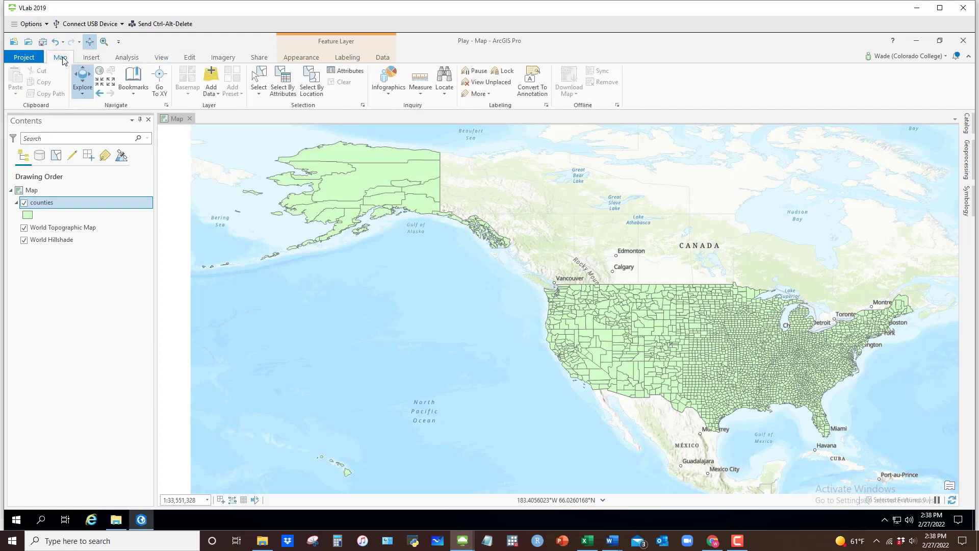
left_click(92, 58)
left_click(127, 58)
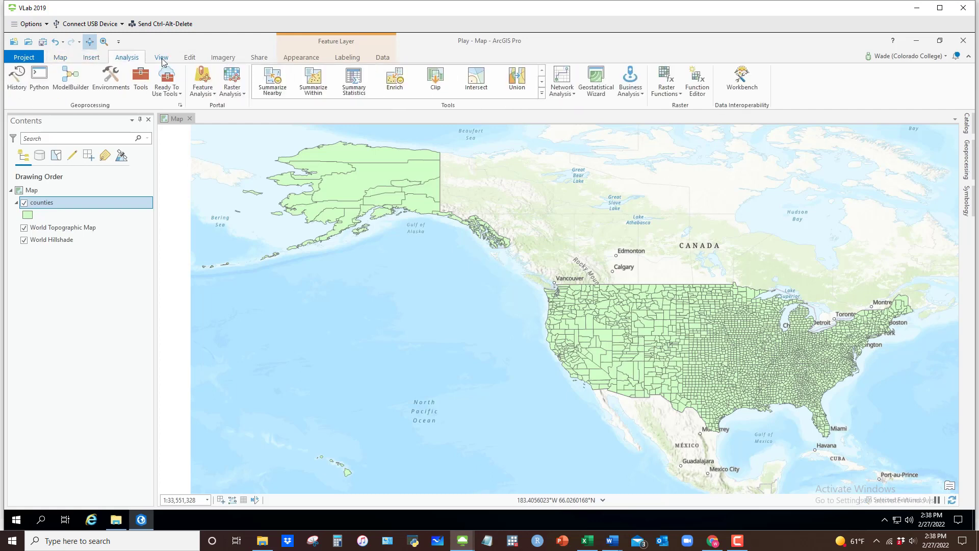
left_click(162, 58)
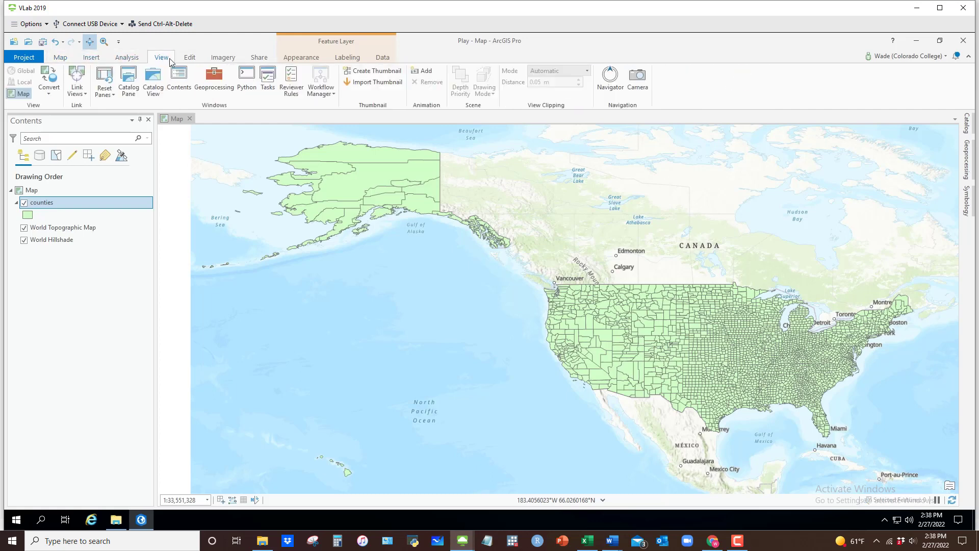
left_click(62, 59)
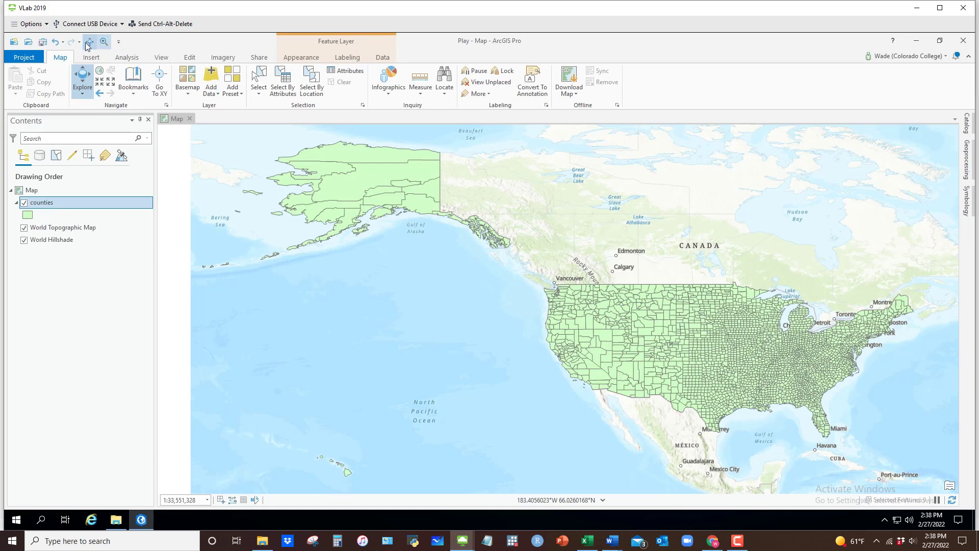
Step: Check the Customize Quick Access Toolbar list unchanged, glance at View and Imagery, return to Map
left_click(119, 43)
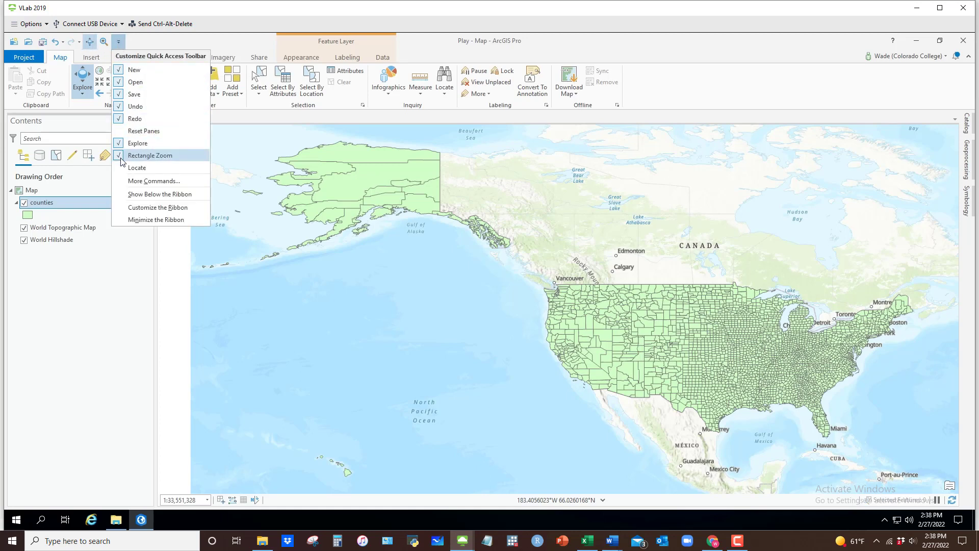
left_click(119, 42)
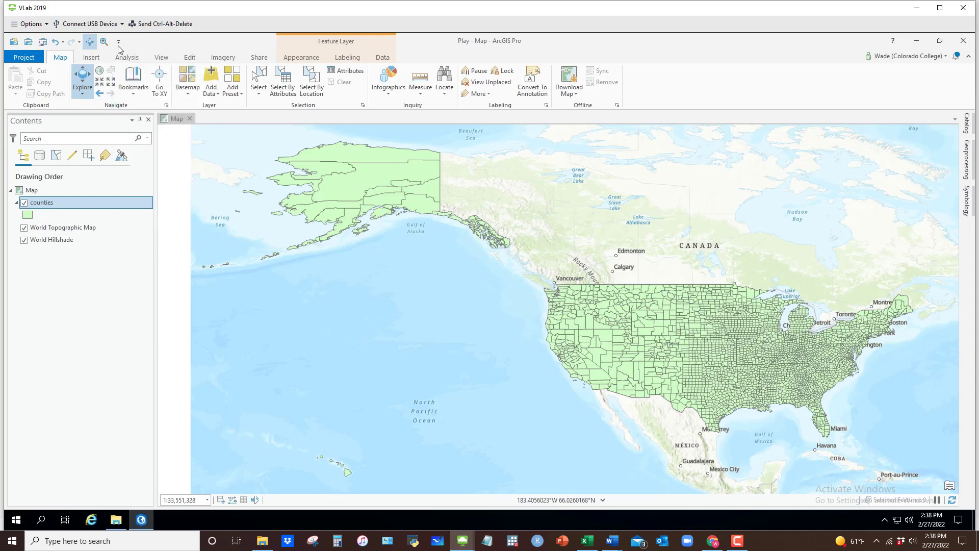
left_click(161, 58)
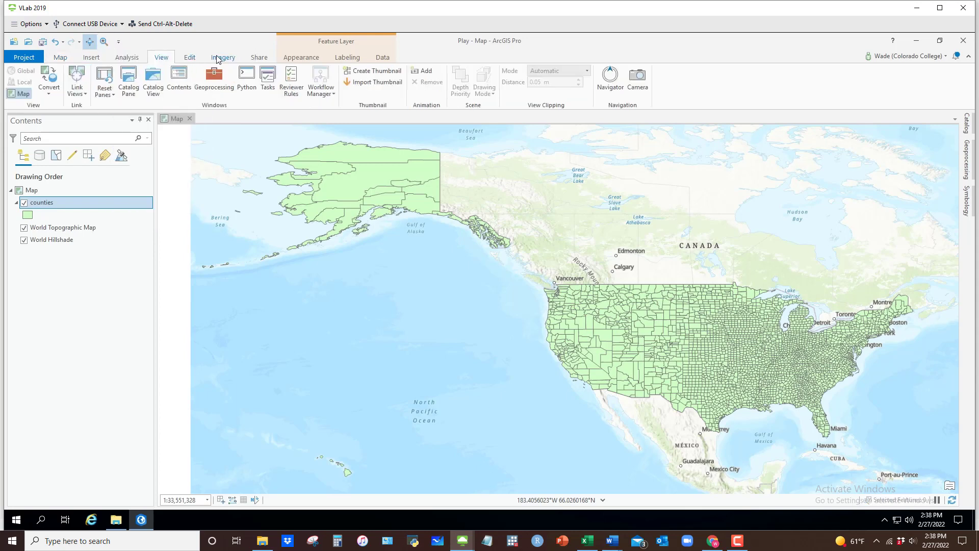
left_click(223, 57)
left_click(103, 42)
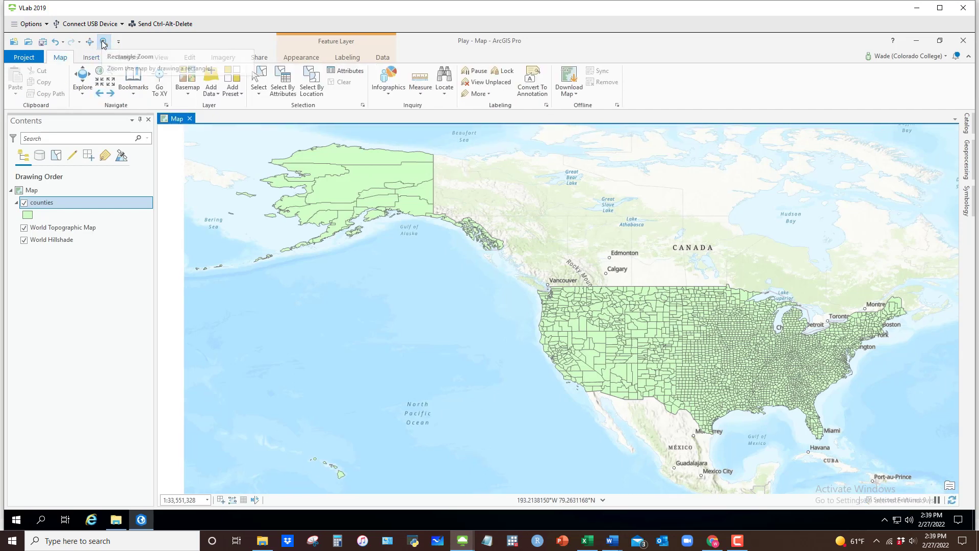
Step: Rectangle-zoom into the counties around Colorado, then return to the previous full extent
left_click(104, 43)
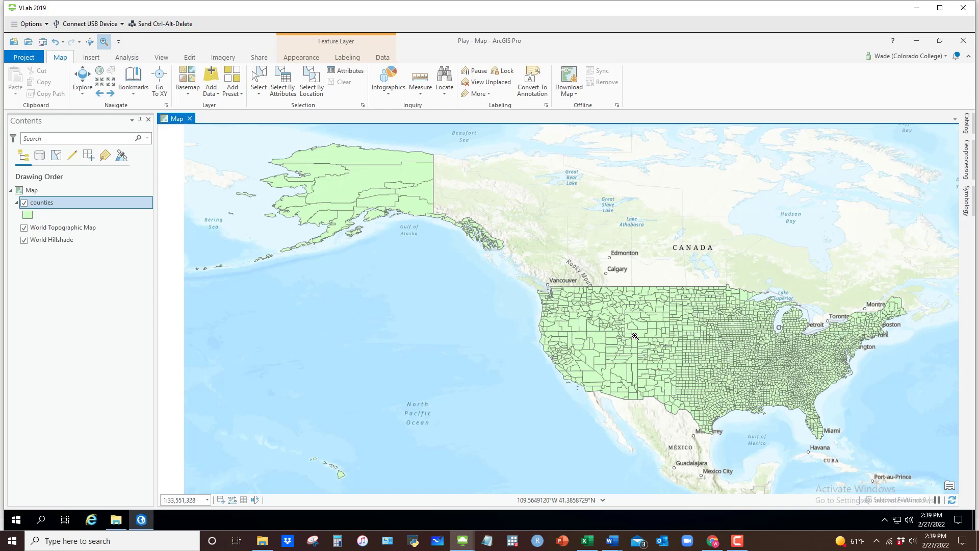
left_click_drag(635, 336, 687, 372)
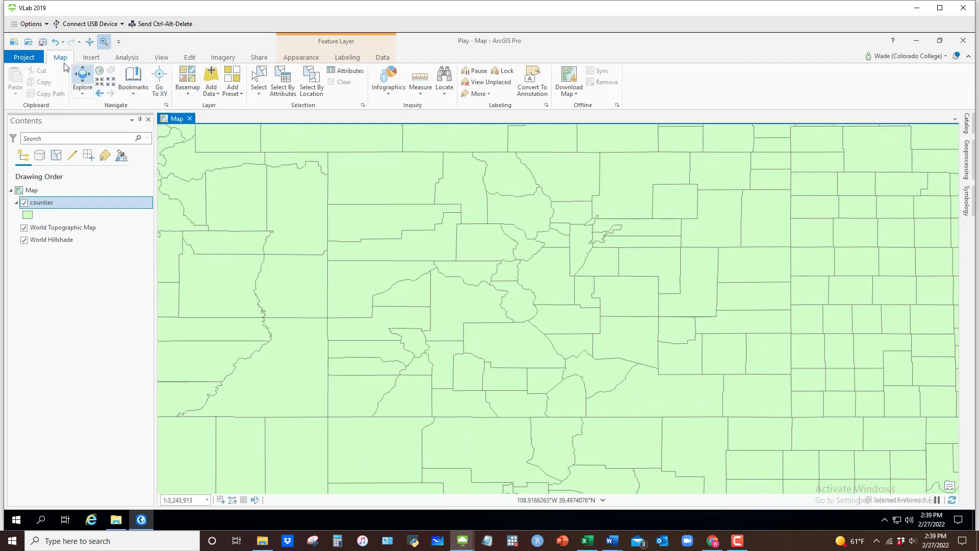
left_click(99, 95)
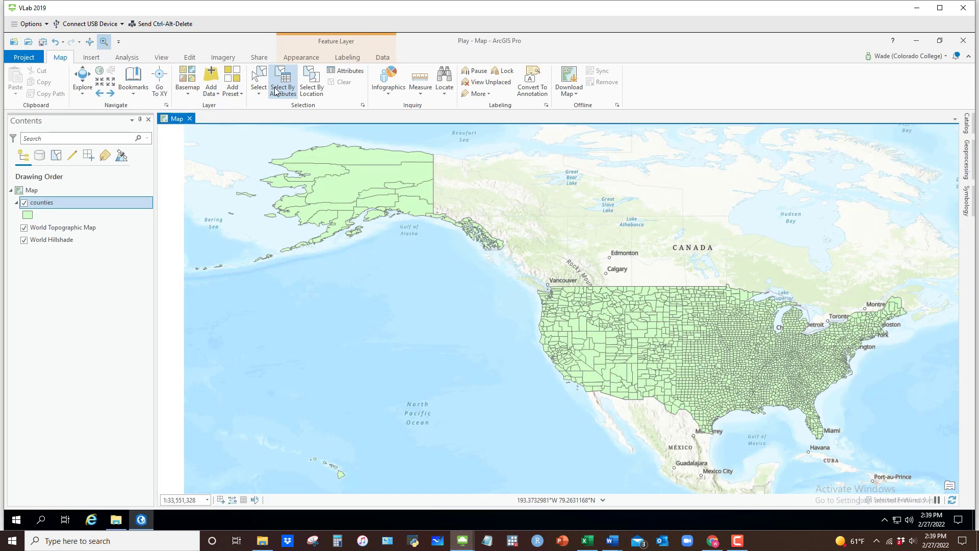
Step: With Explore, wheel-zoom onto the northern California coast counties at 1:4,200,571
left_click(91, 43)
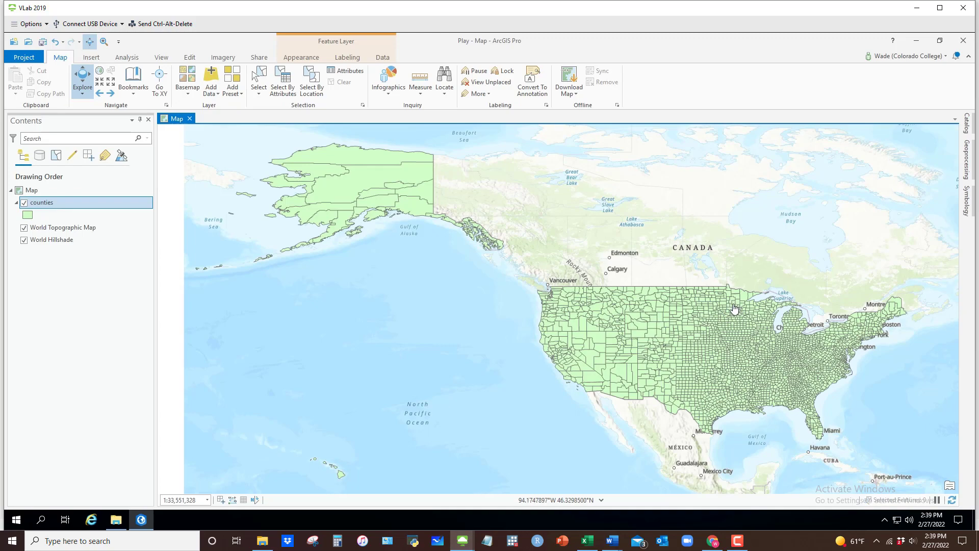
scroll(735, 308, "up", 5)
scroll(733, 356, "up", 3)
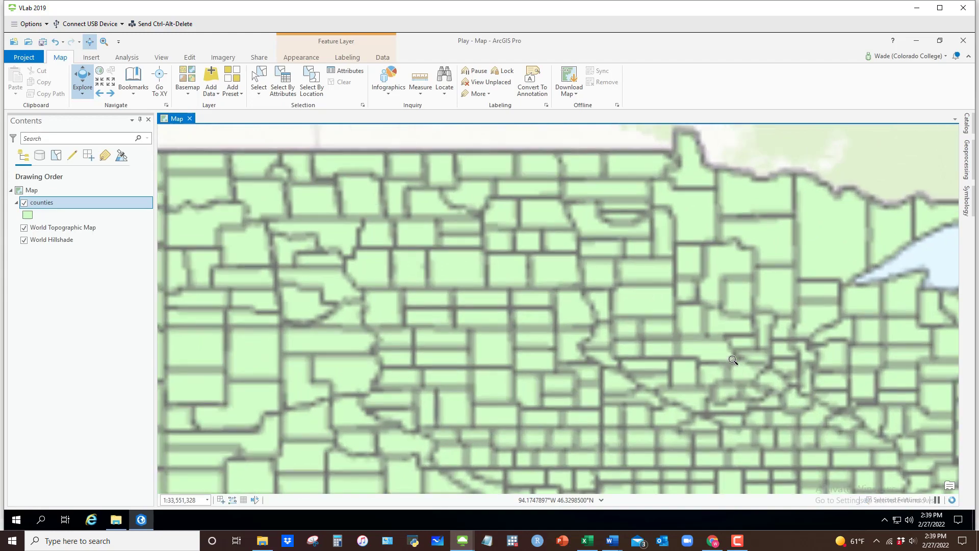
scroll(733, 358, "down", 10)
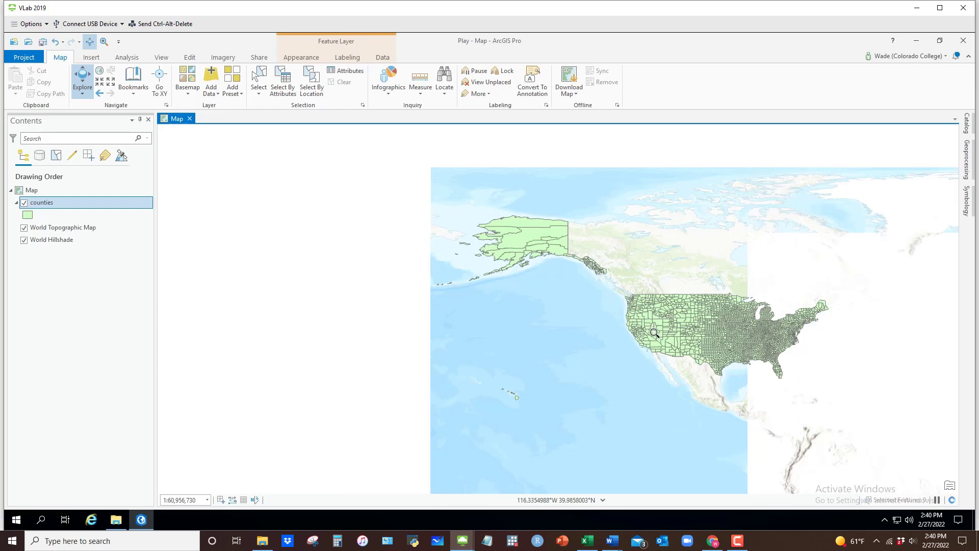
scroll(654, 332, "up", 8)
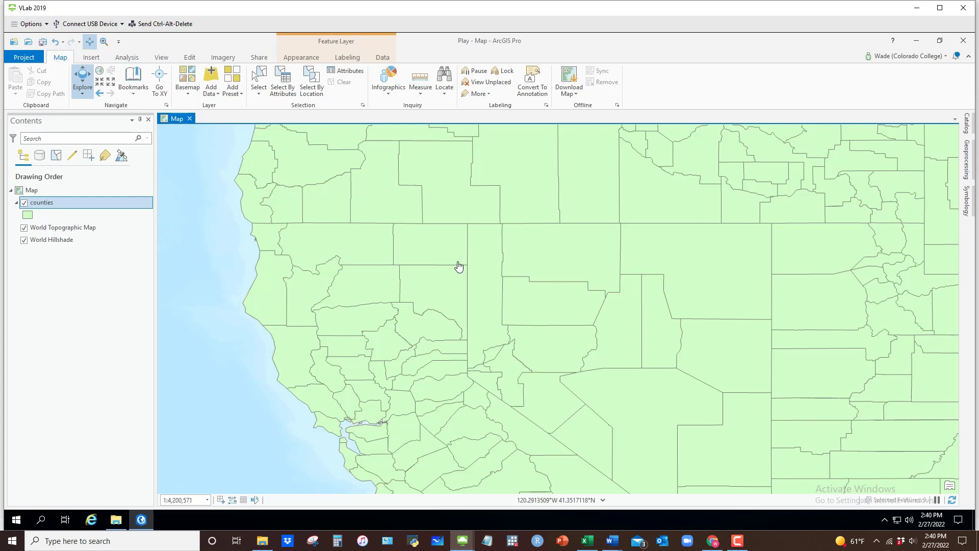
Step: Close ArcGIS Pro without saving Play, then reopen Play from Recent Projects
left_click(963, 41)
left_click(526, 295)
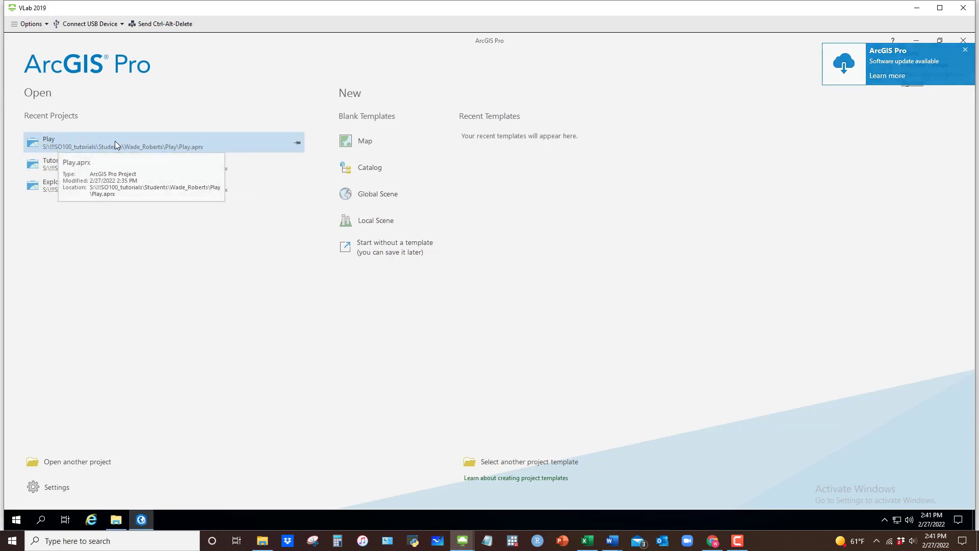
left_click(87, 143)
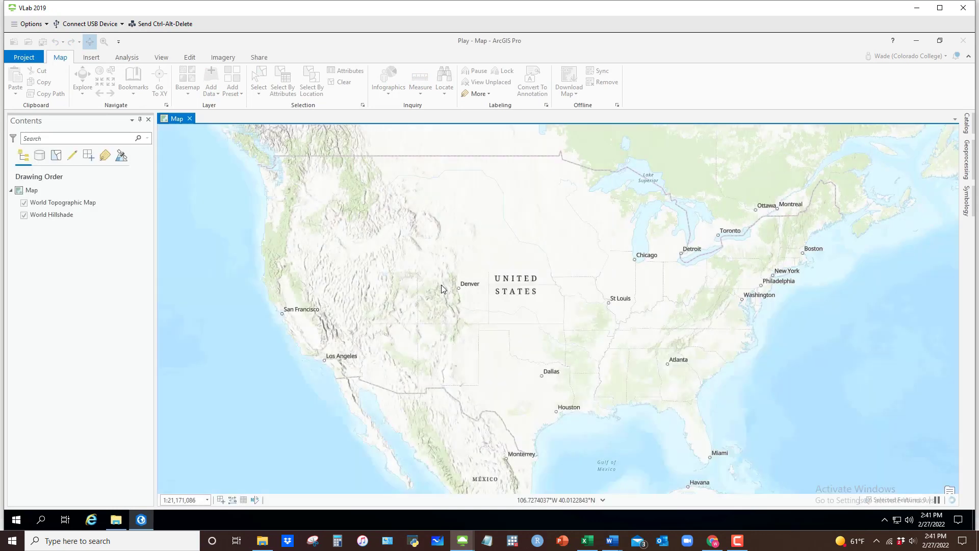
Step: Show the Catalog with Folders expanded to the Play folder, then select layers such as World Topographic Map in Contents
left_click(967, 125)
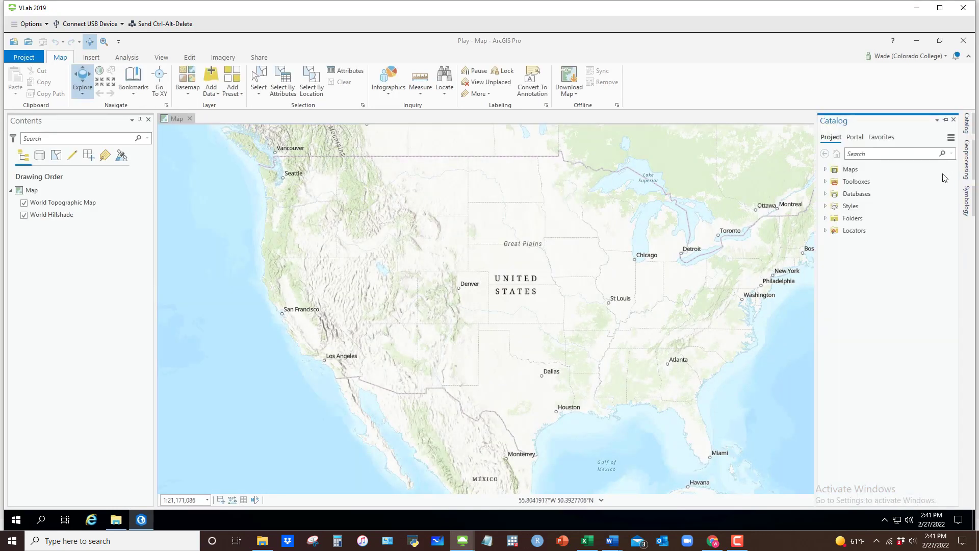
left_click(826, 219)
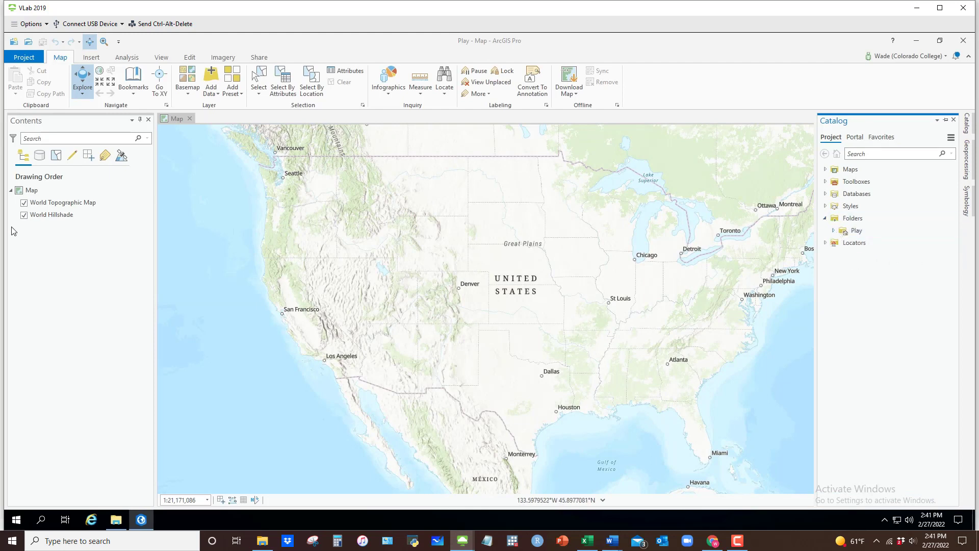
left_click(853, 231)
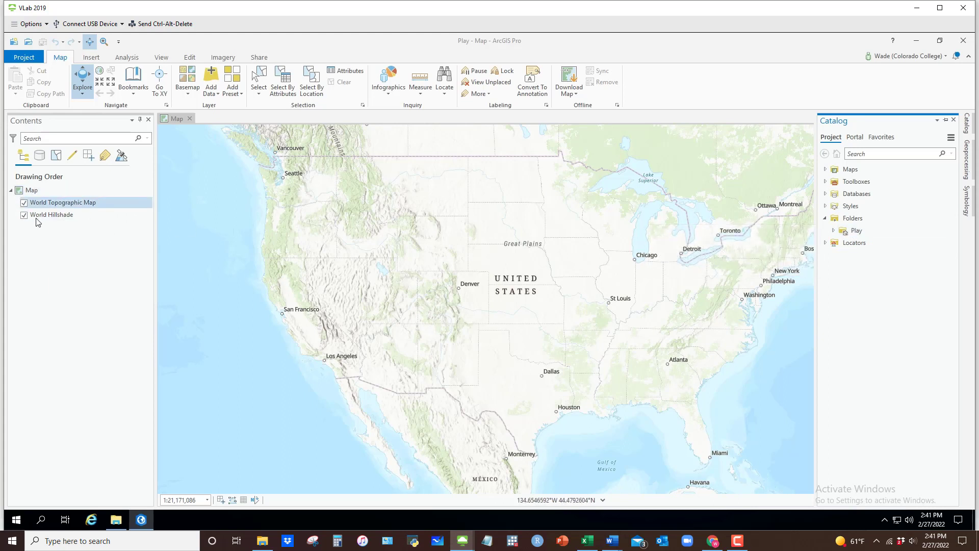
left_click(71, 202)
left_click(41, 259)
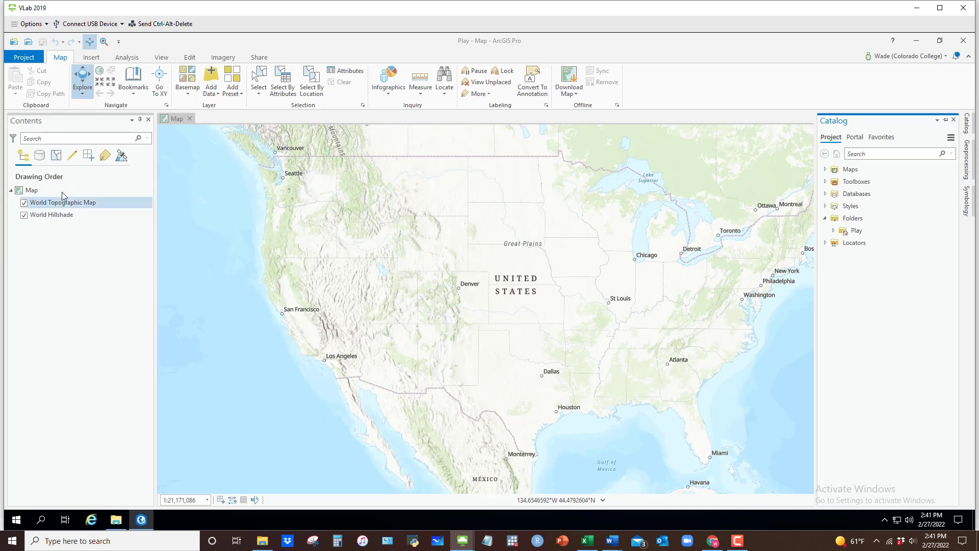